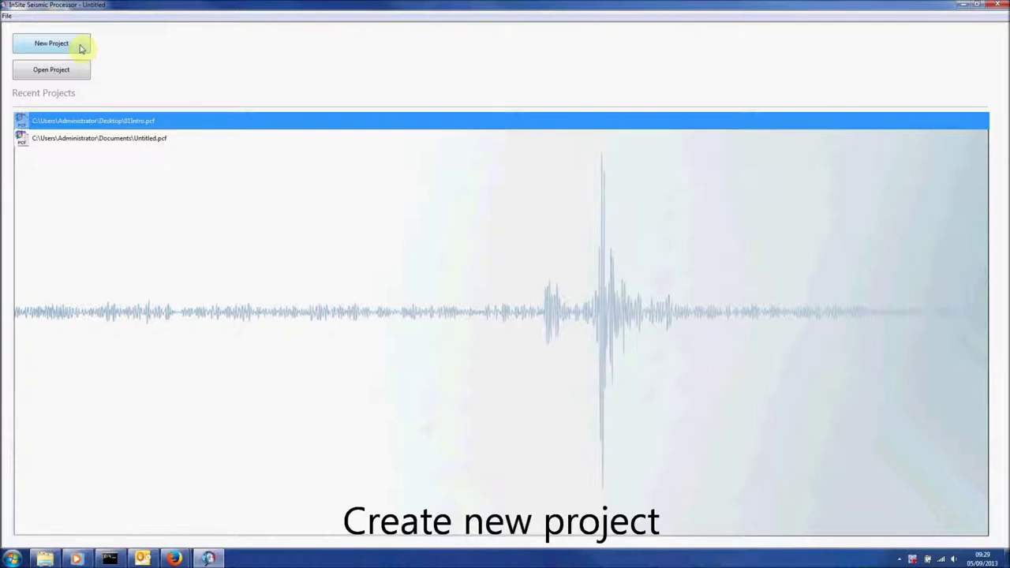
Create a new untitled project from the start screen and exit the Frac Manager Setup.
left_click(81, 47)
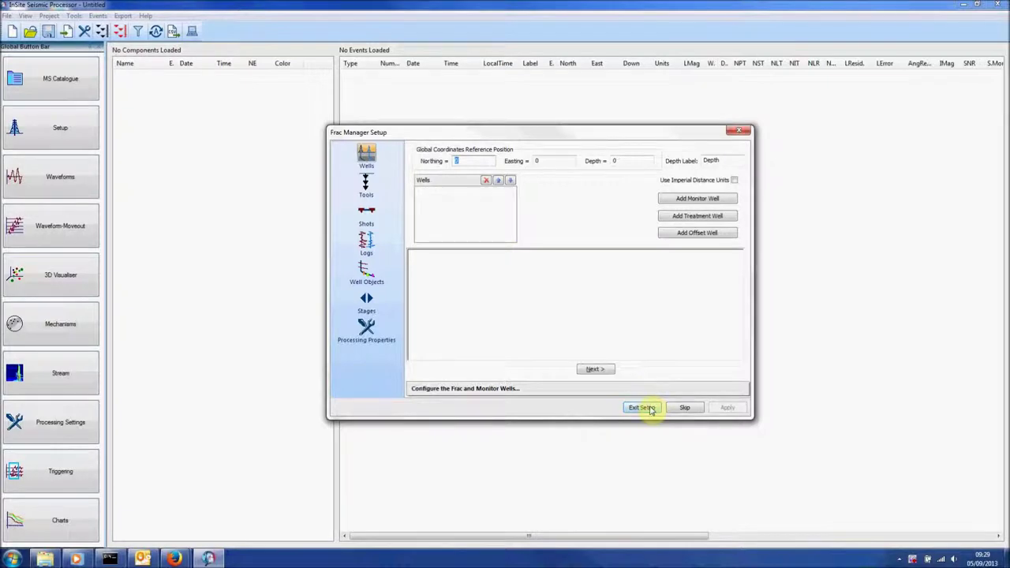
left_click(645, 408)
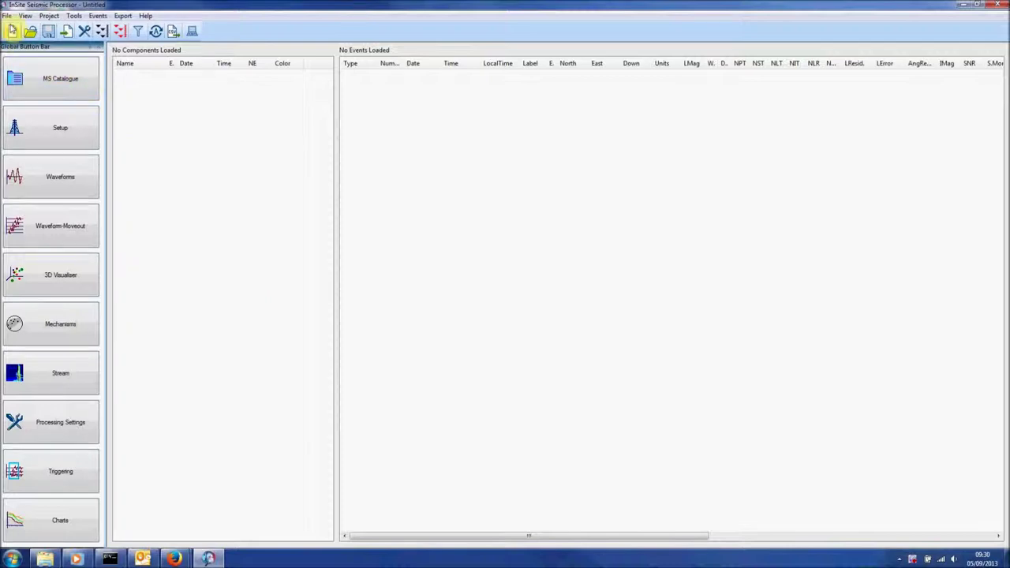
left_click(8, 16)
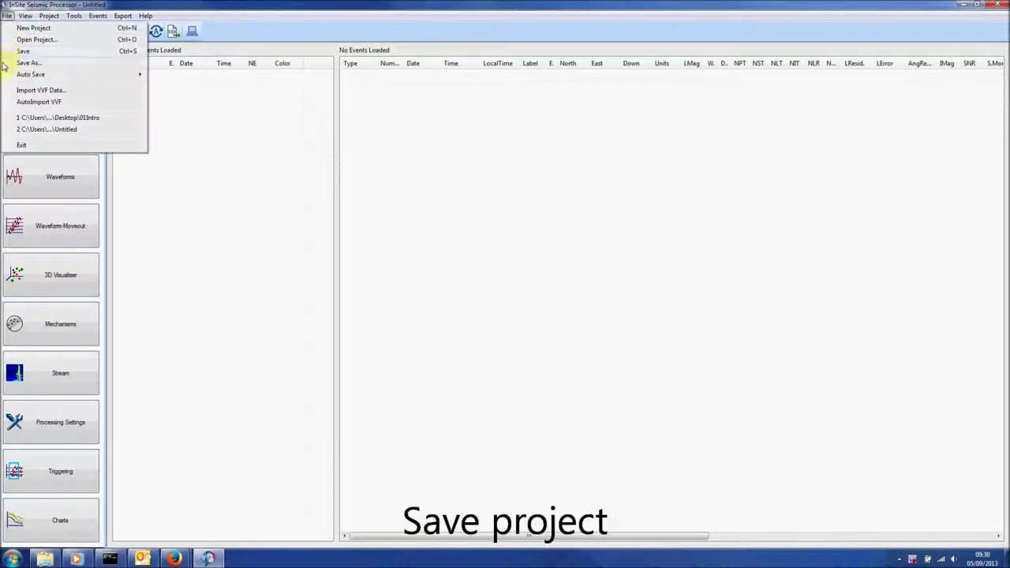
Save the project under the file name '01' in the 01_Introduction folder.
left_click(56, 64)
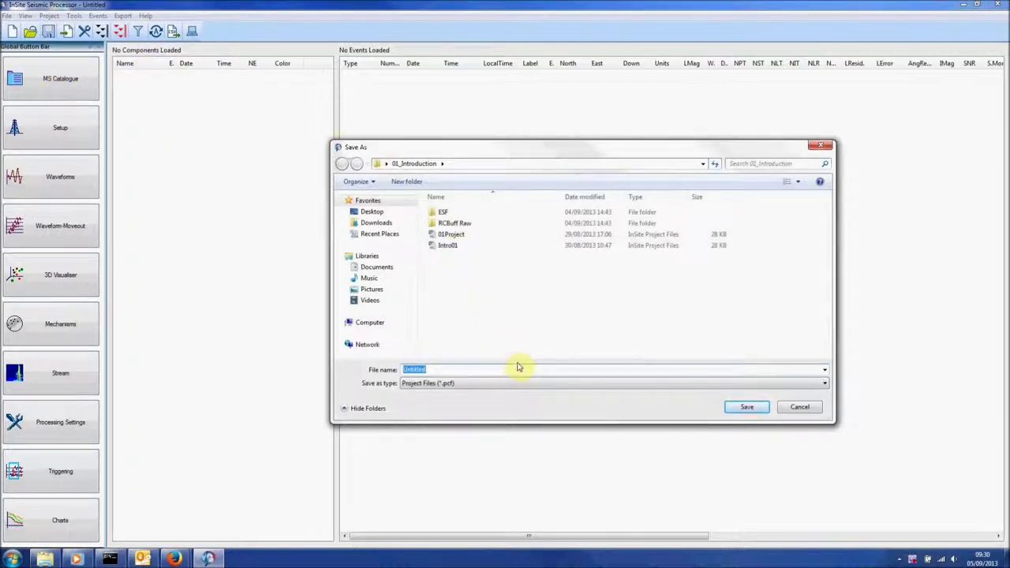
type("01")
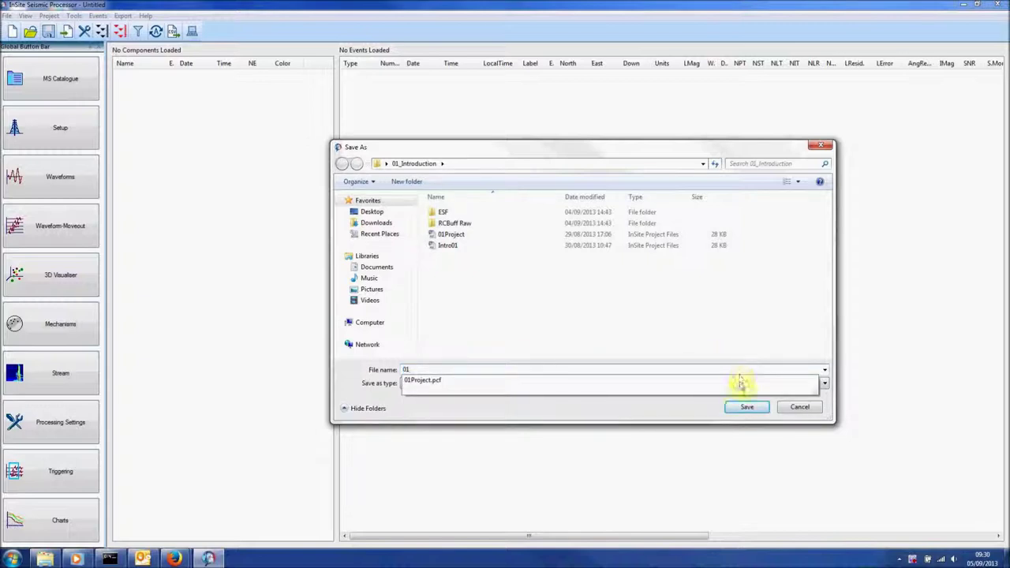
left_click(759, 409)
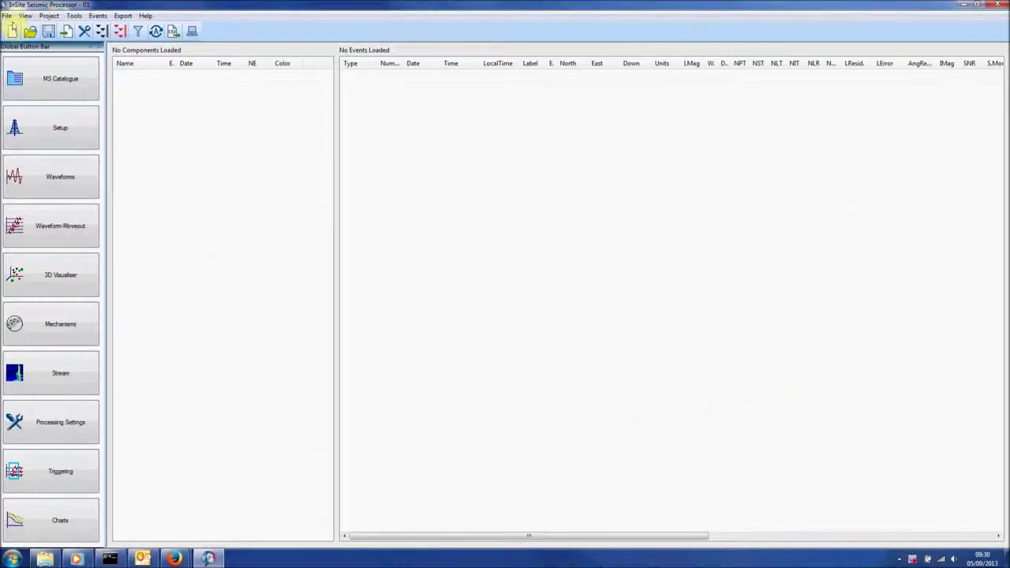
left_click(7, 15)
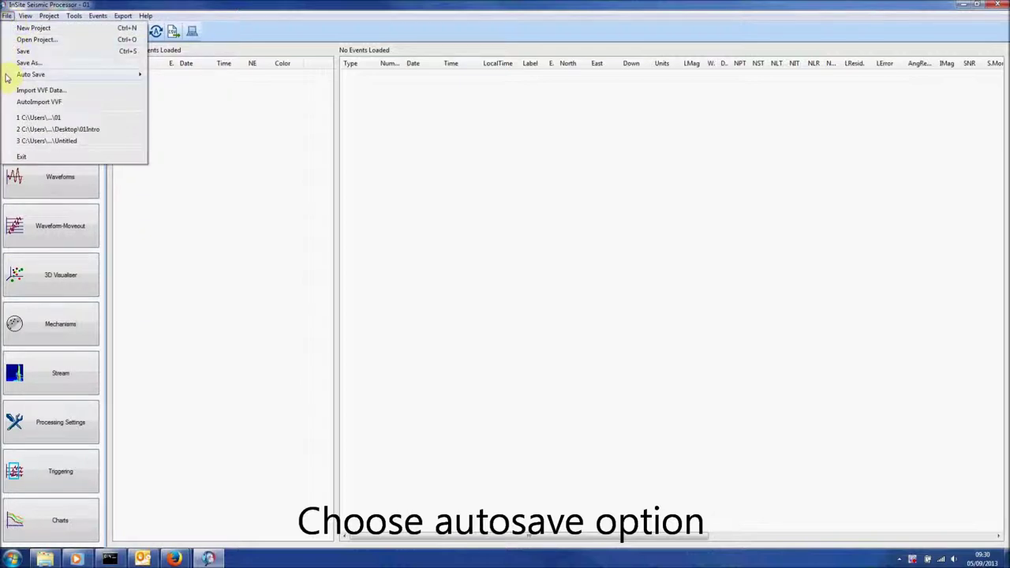
Set the project's Auto Save interval to 30 Minutes.
mouse_move(7, 76)
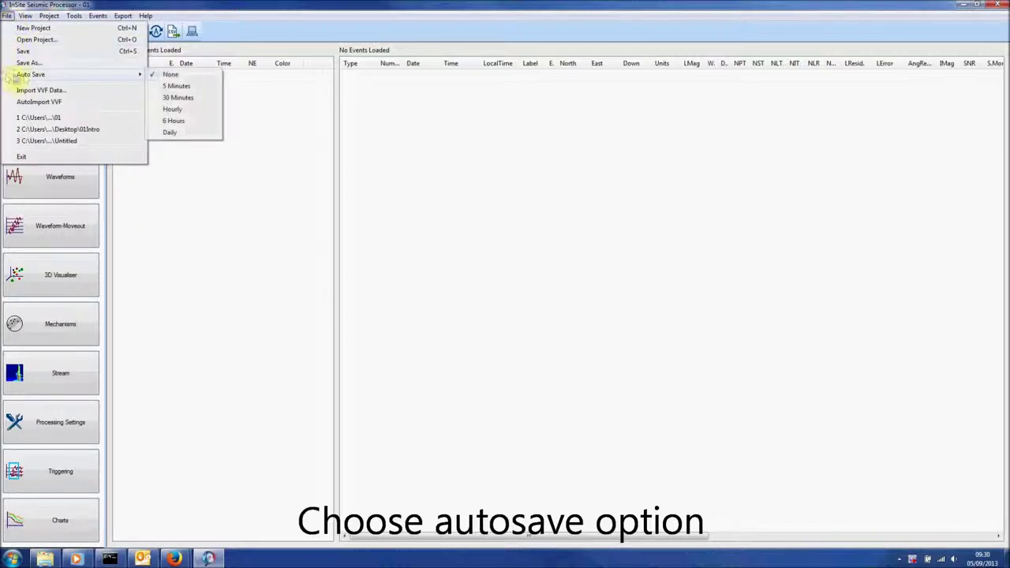
left_click(212, 99)
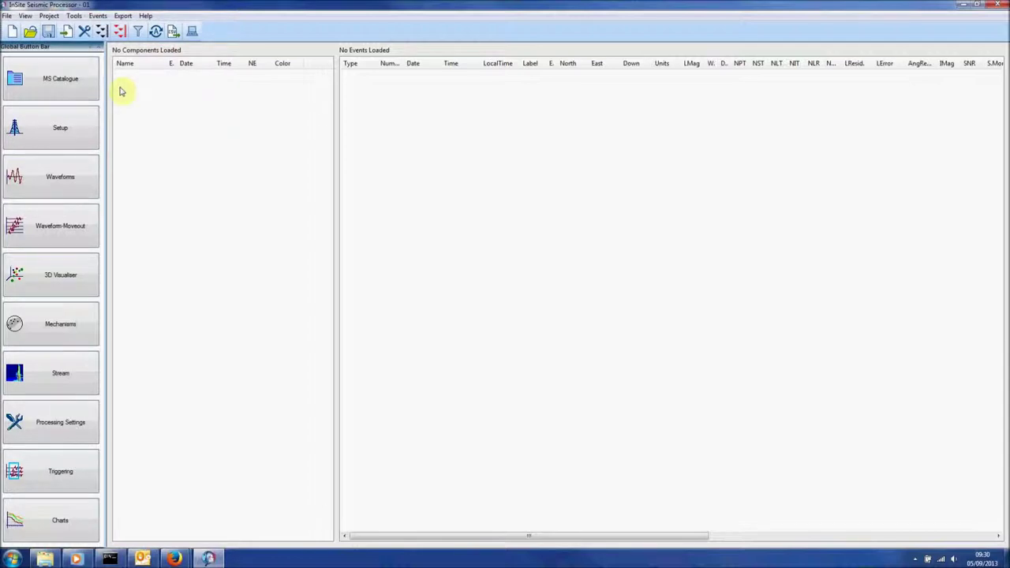
left_click(49, 16)
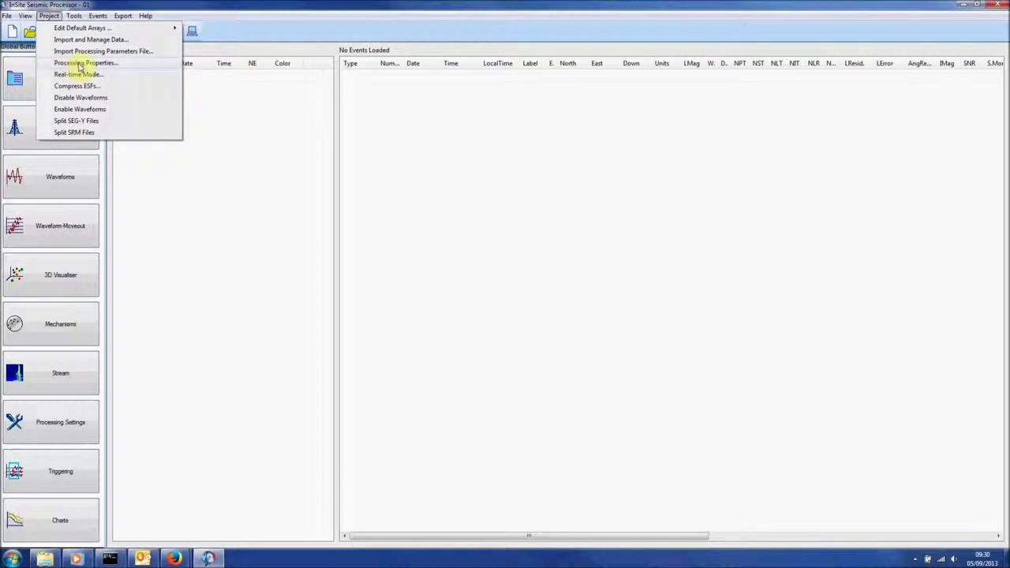
Leave Use Imperial Distance Units off on the Event Initialisation page of Processing Properties.
left_click(139, 63)
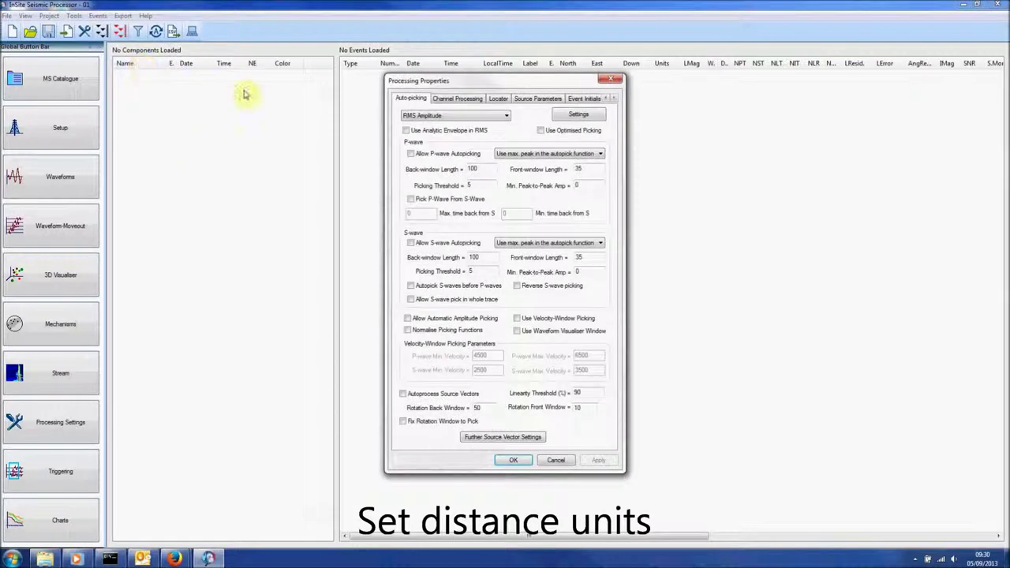
left_click(615, 100)
left_click(615, 101)
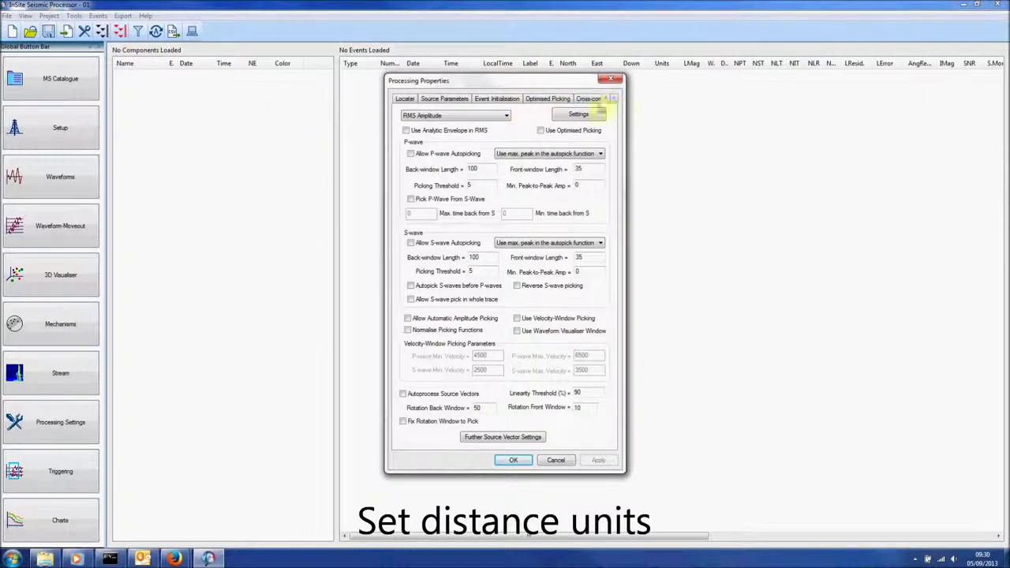
left_click(504, 101)
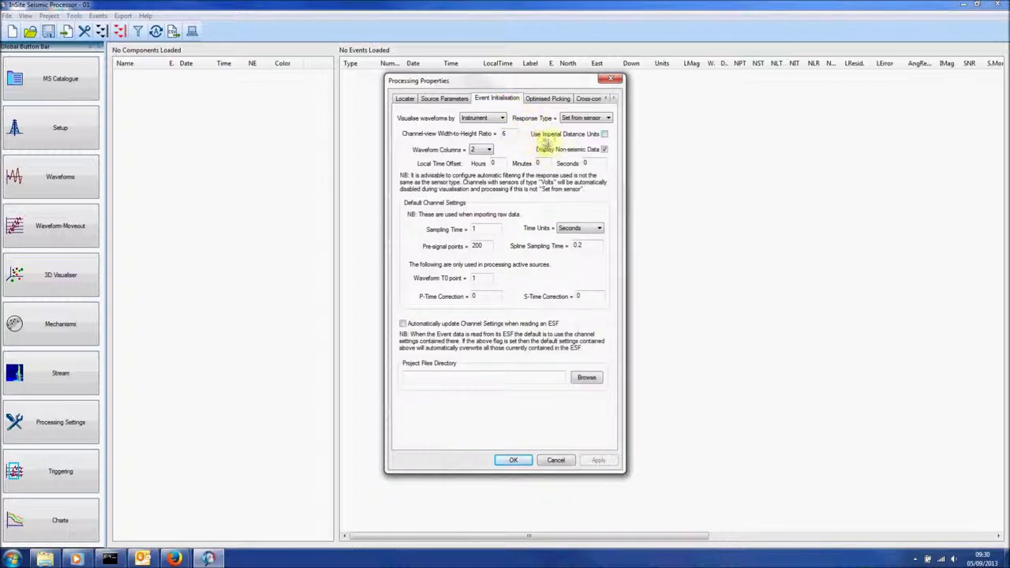
left_click(604, 135)
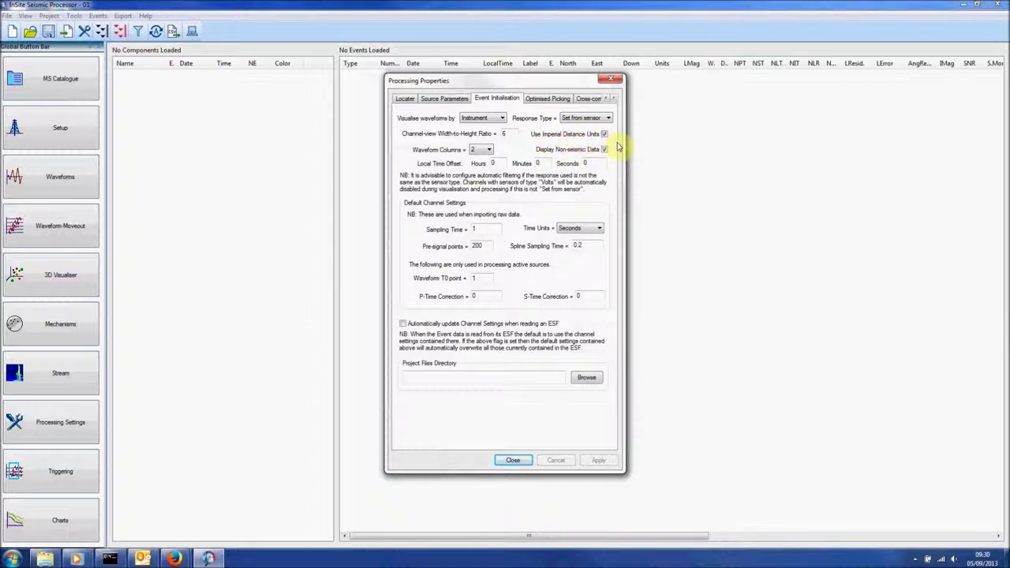
left_click(605, 135)
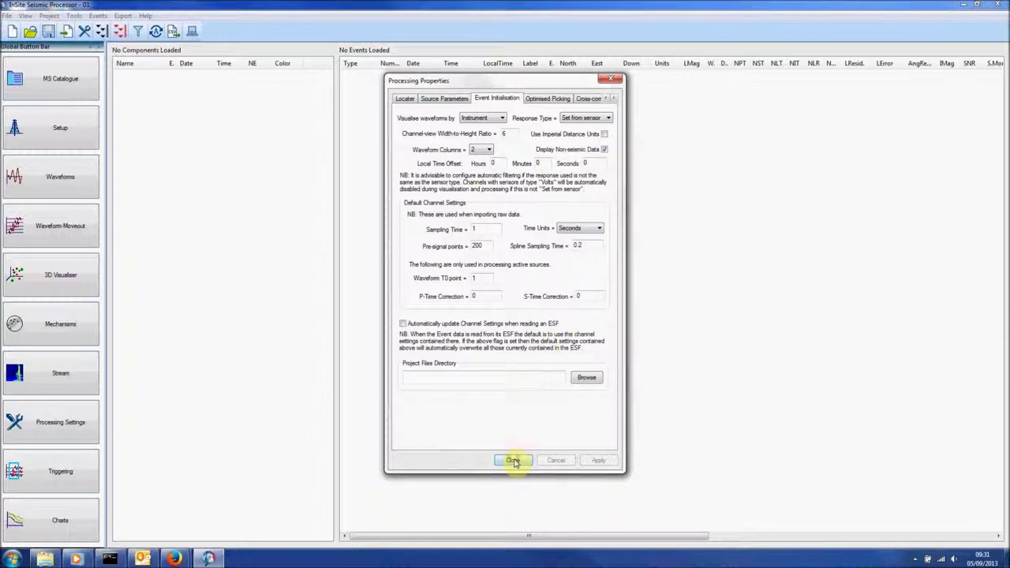
left_click(512, 461)
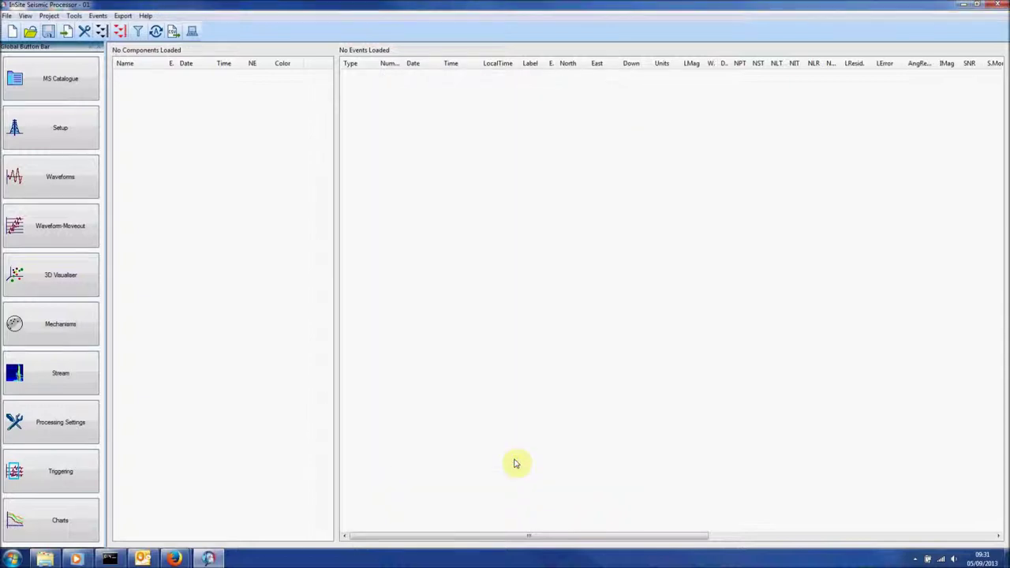
left_click(46, 16)
Import IntroSensor.SEN into the default receiver array with distances in Metres, listing 16 receivers.
mouse_move(51, 28)
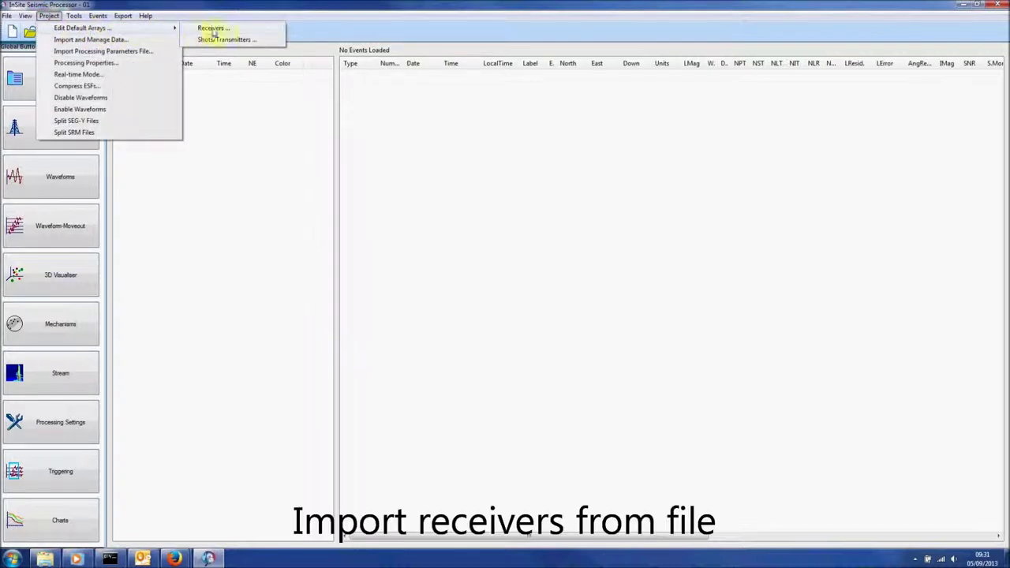
left_click(255, 30)
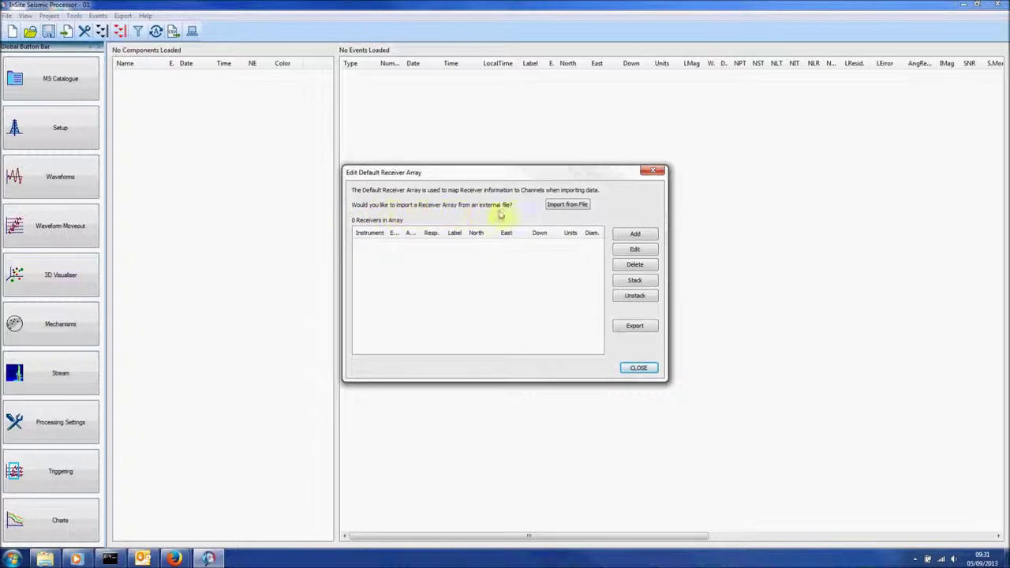
left_click(572, 208)
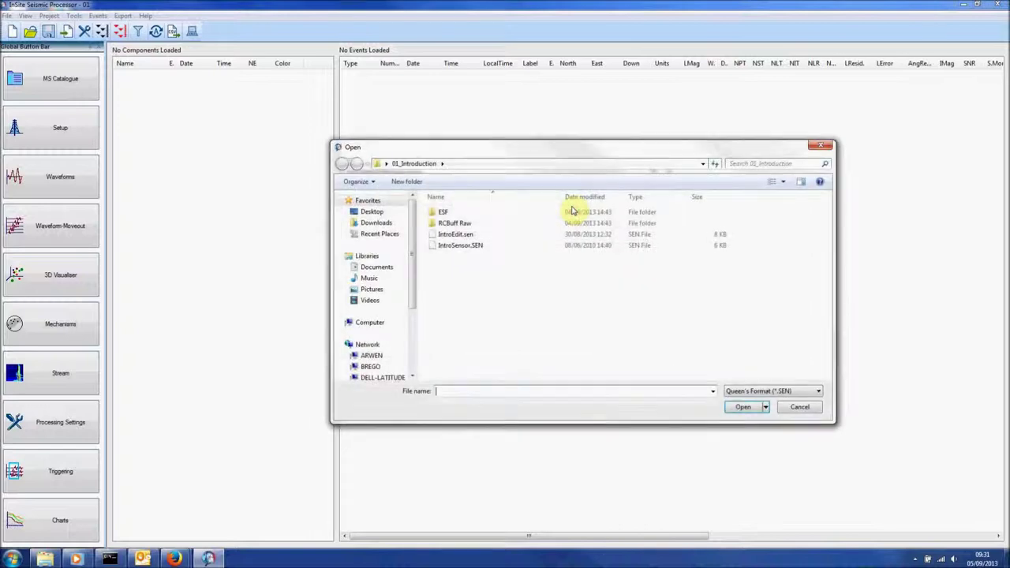
left_click(494, 246)
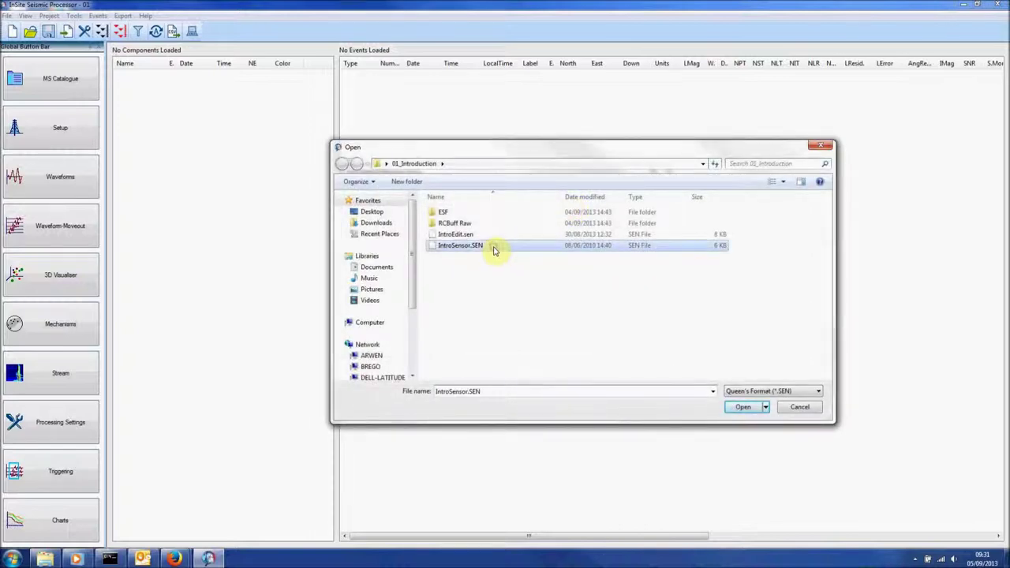
left_click(743, 407)
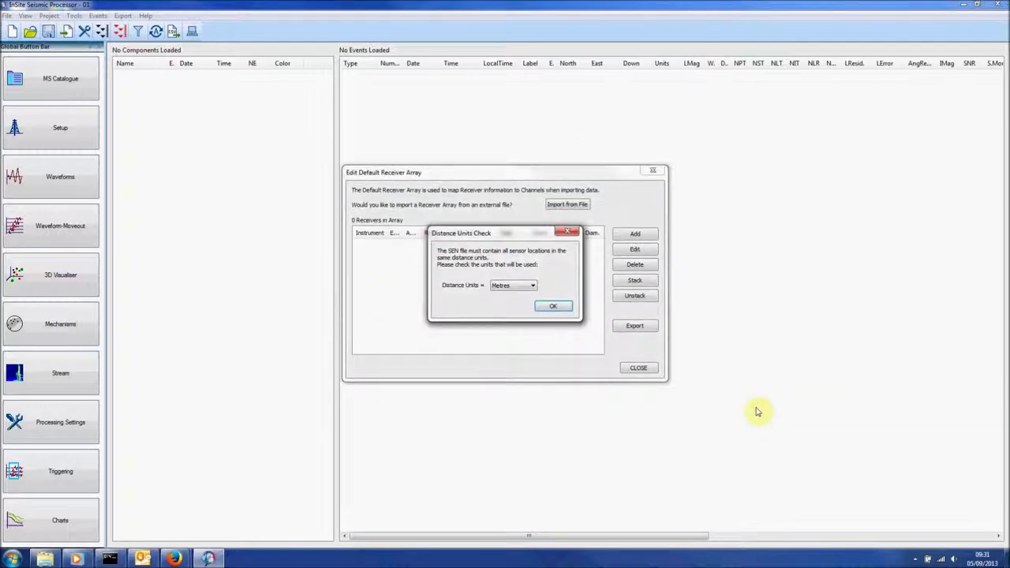
left_click(565, 311)
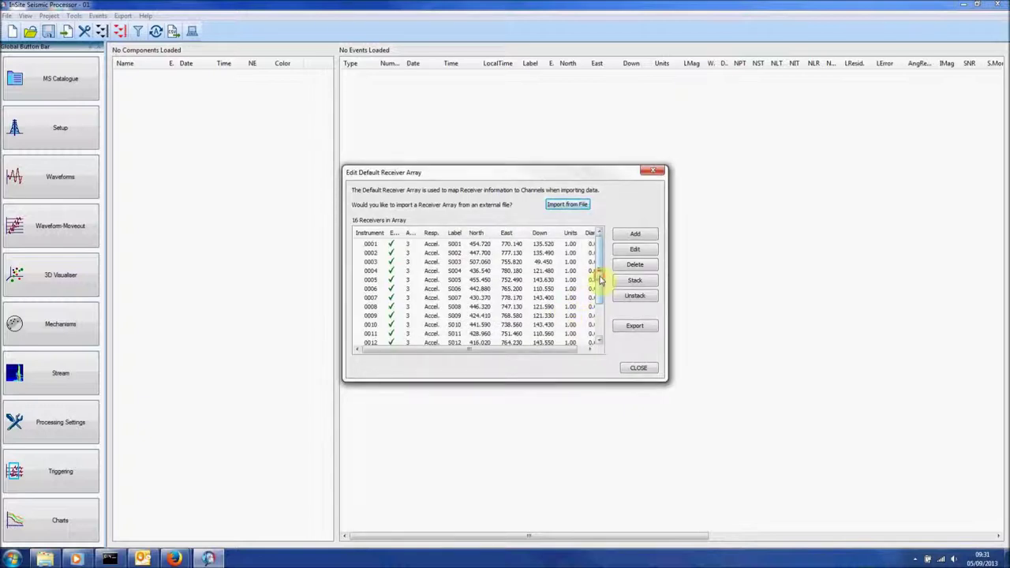
left_click_drag(600, 276, 602, 324)
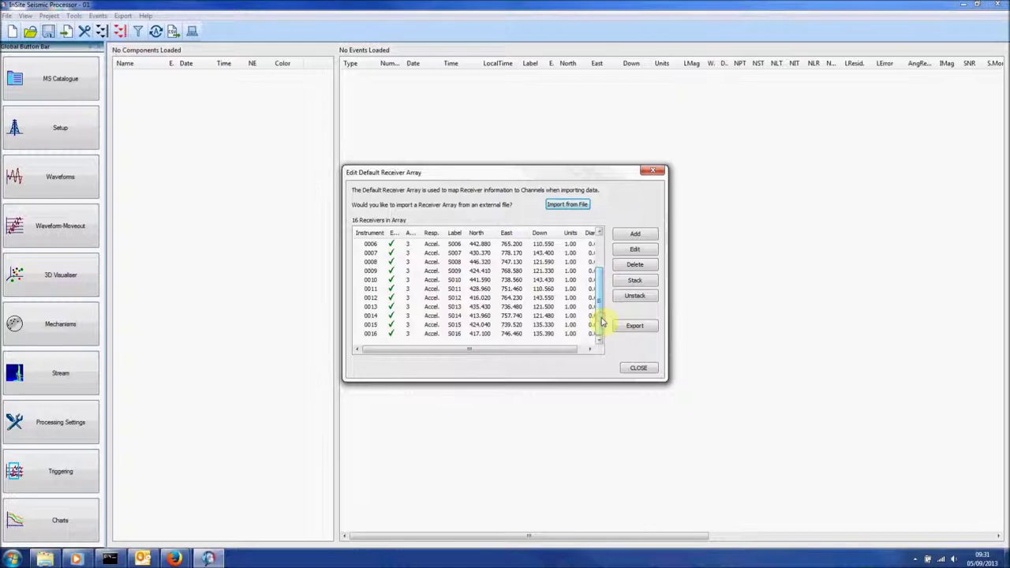
left_click(395, 272)
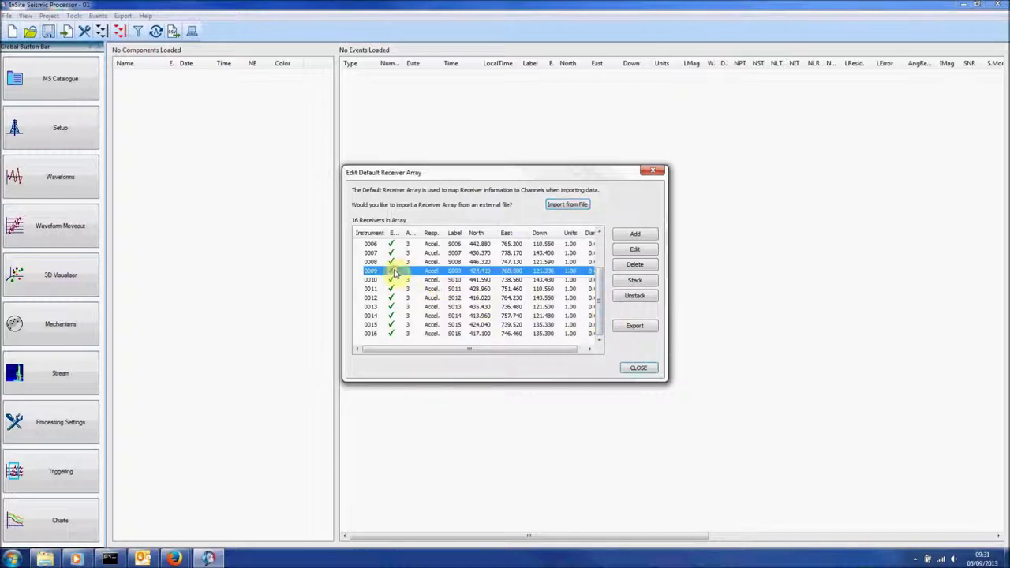
Confirm receiver 0009's Z channel 0027 orientation of -0.476, 0.214, 0.853.
left_click(650, 251)
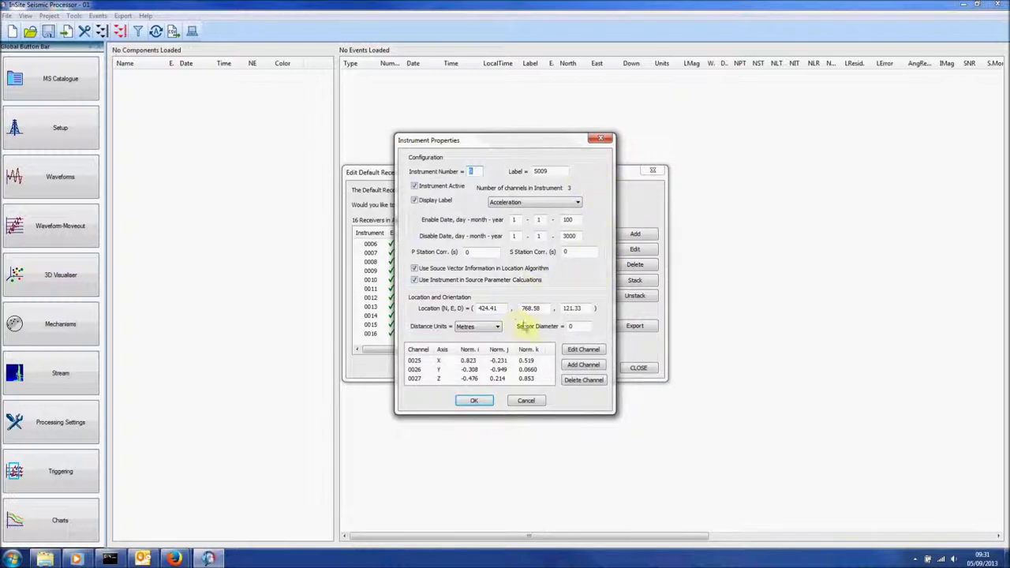
left_click(464, 380)
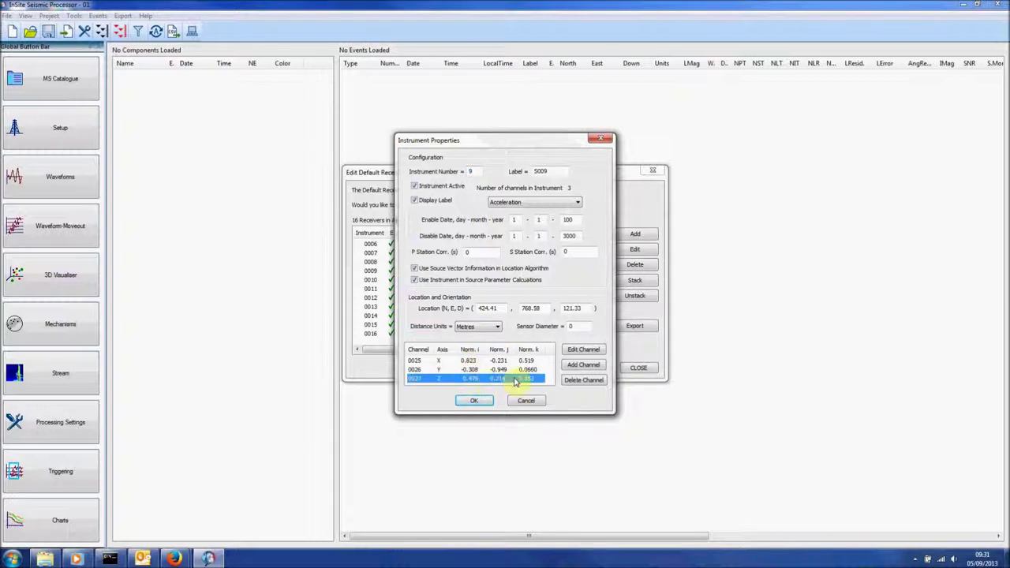
left_click(584, 350)
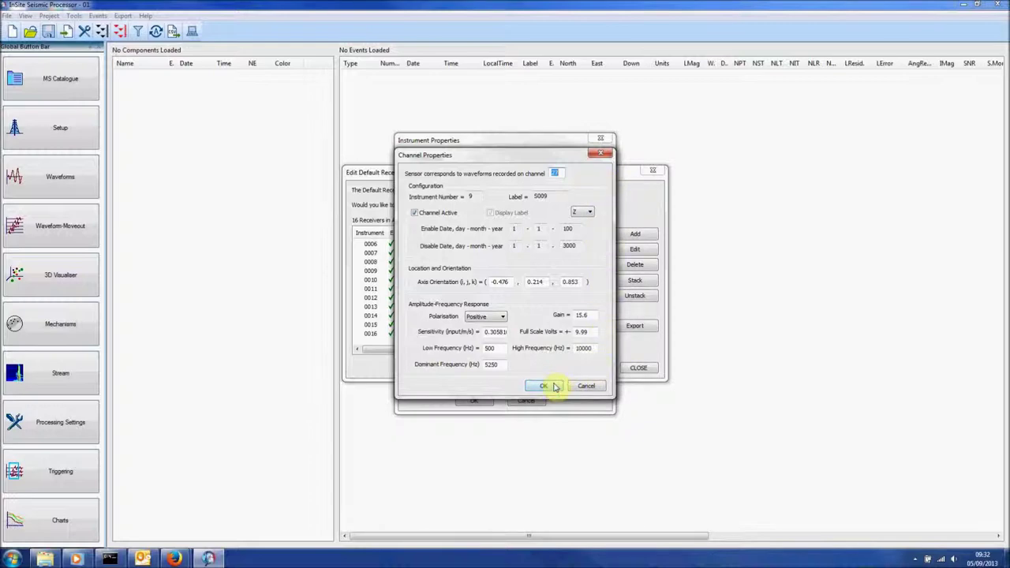
left_click(552, 385)
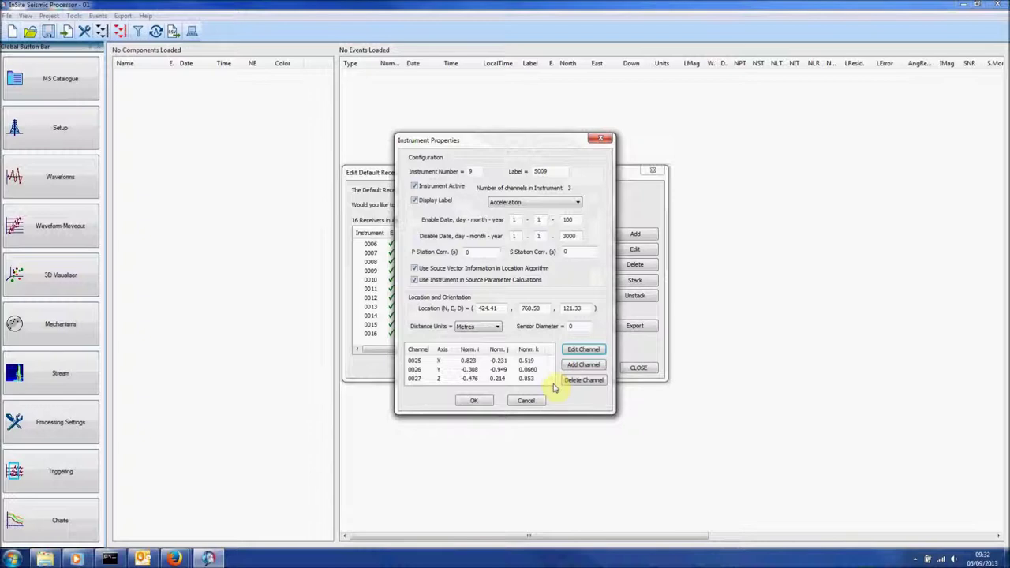
left_click(476, 401)
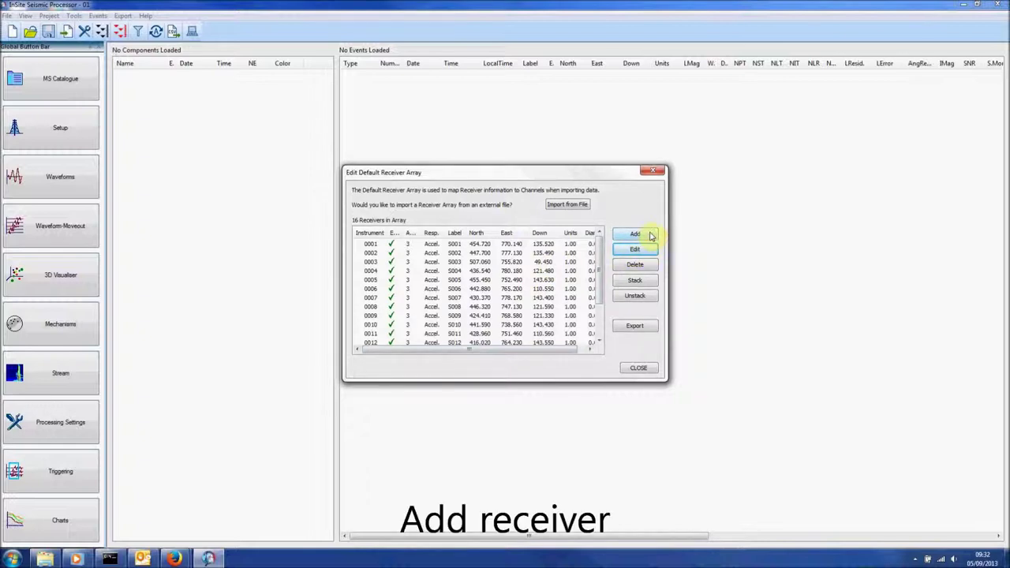
Add receiver 17 displaying Acceleration at location 415.2 N, 750.1 E, 135.4 D.
left_click(635, 234)
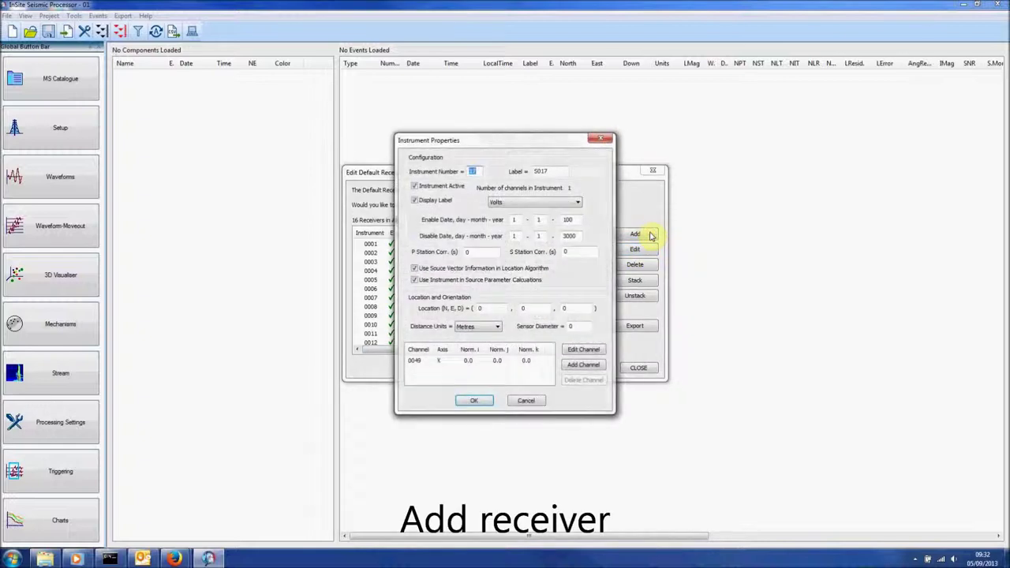
left_click(578, 204)
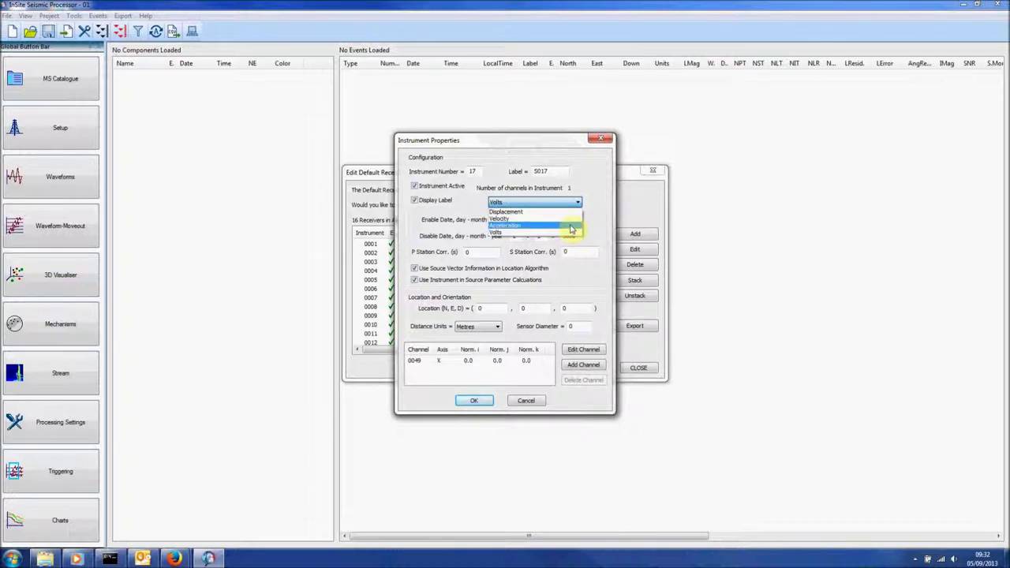
left_click(572, 228)
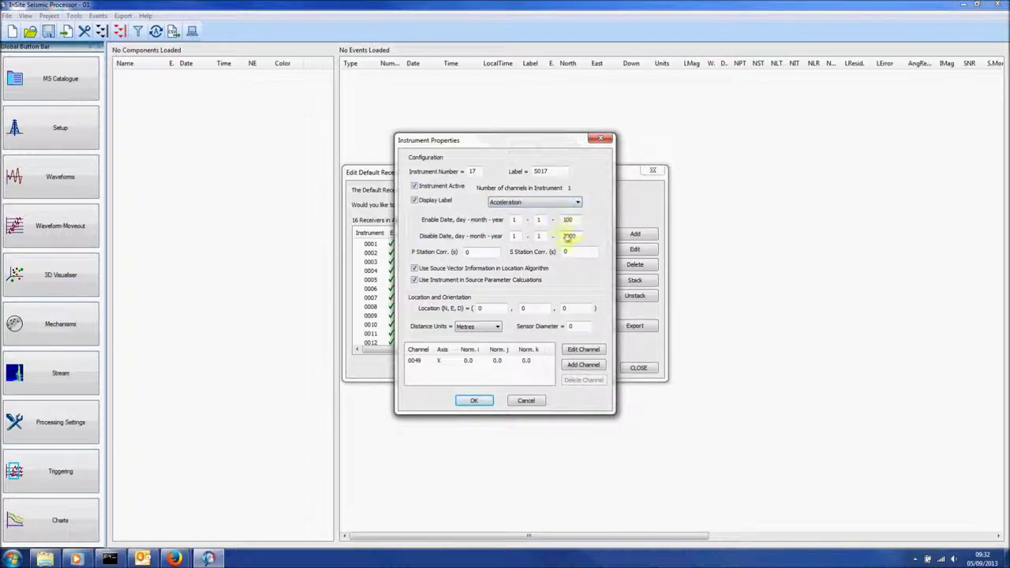
left_click(505, 307)
type("415.2")
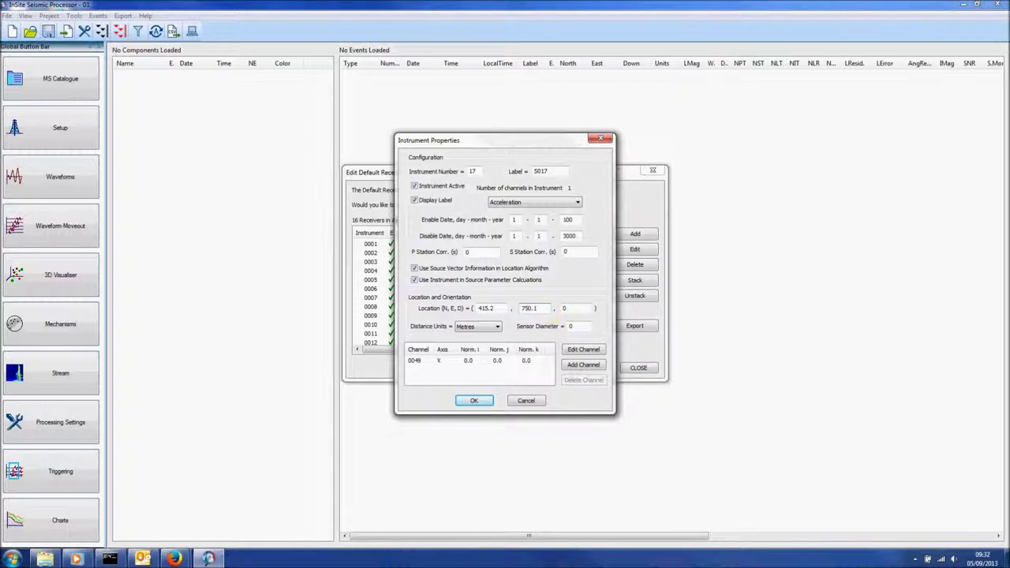
left_click(587, 308)
type("135.4")
left_click(536, 362)
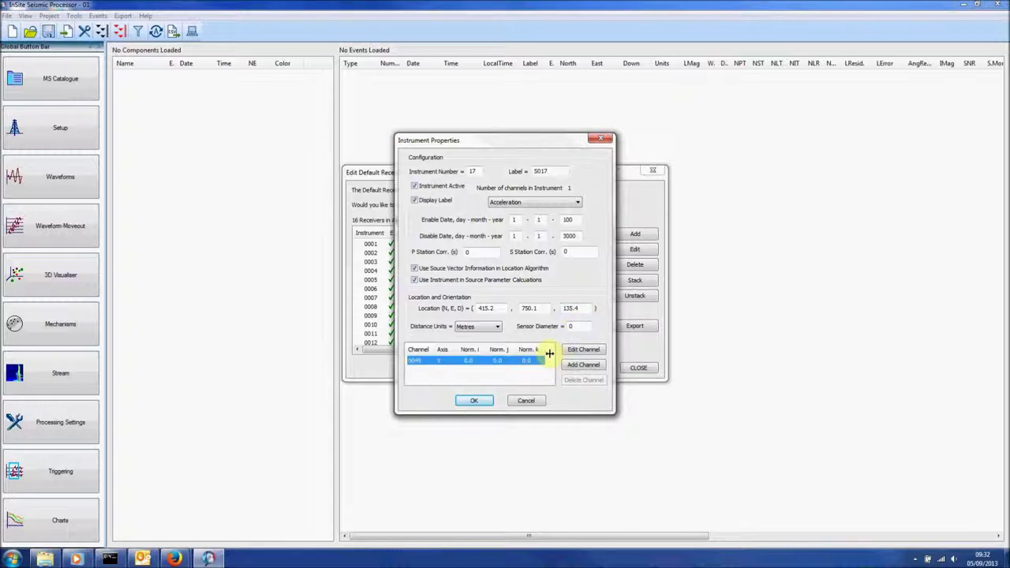
Orient channel 0049 along i=1 and add a second Y channel with j=1.
left_click(584, 350)
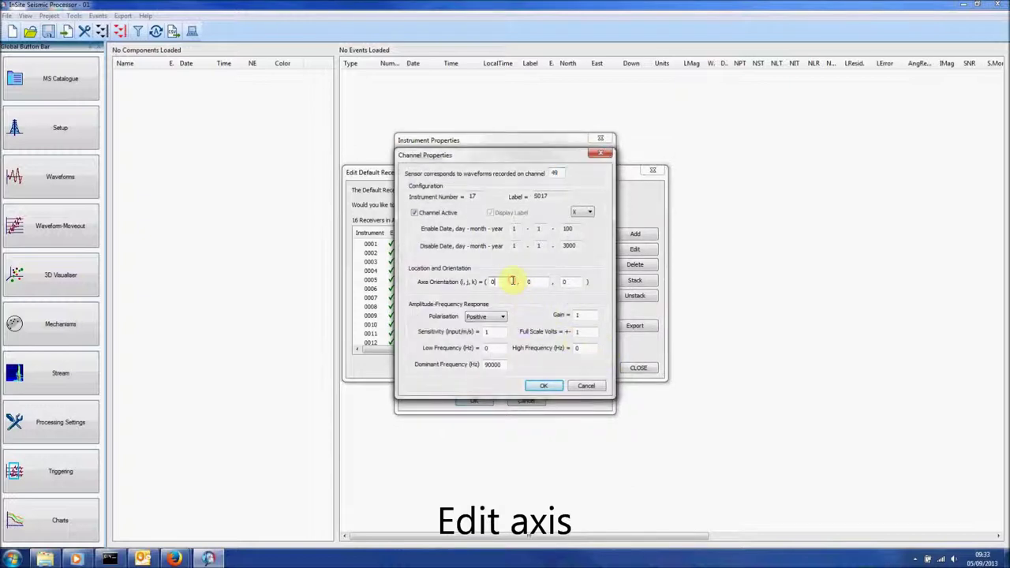
type("1")
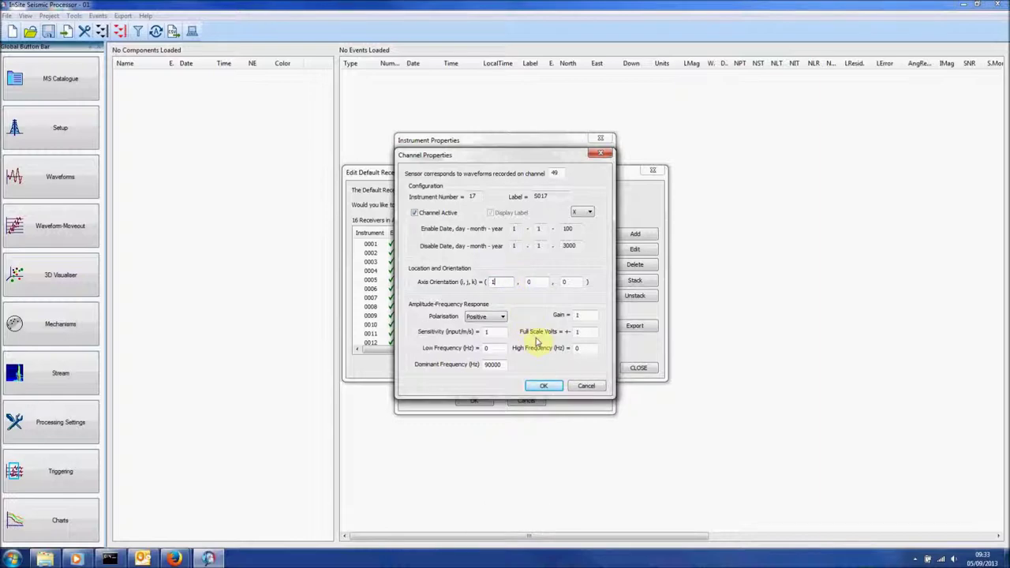
left_click(546, 385)
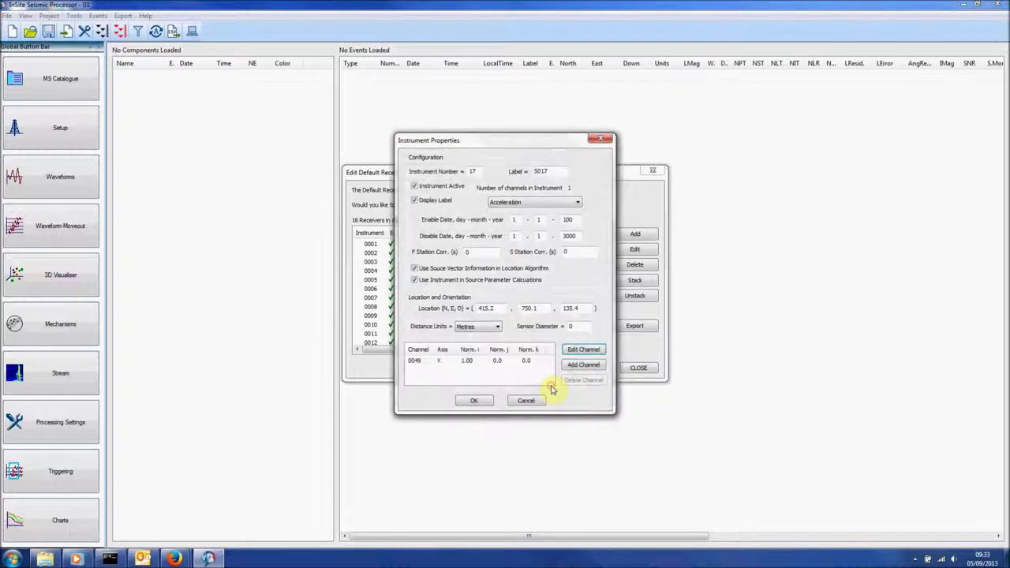
left_click(604, 368)
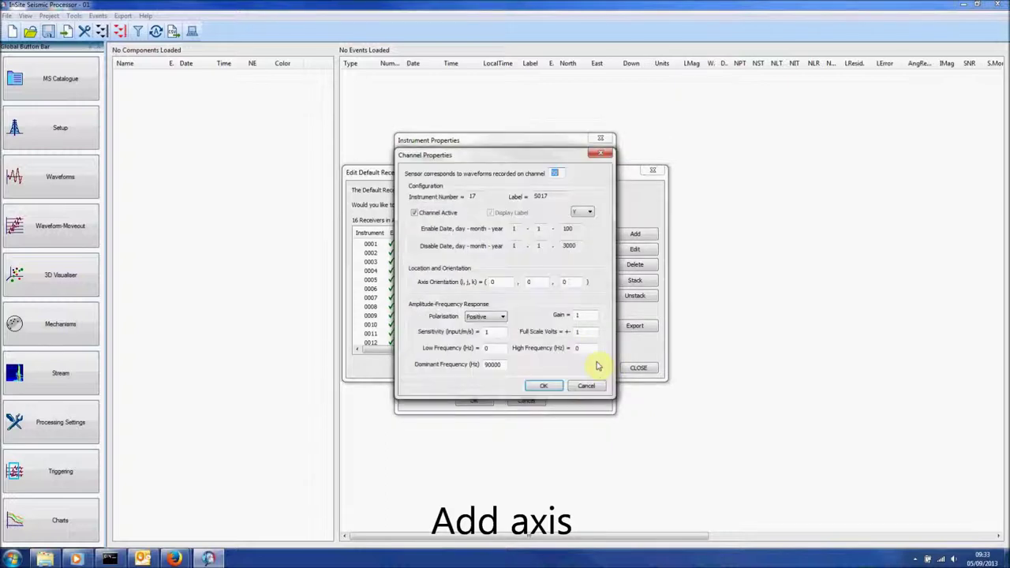
left_click(547, 282)
double_click(547, 282)
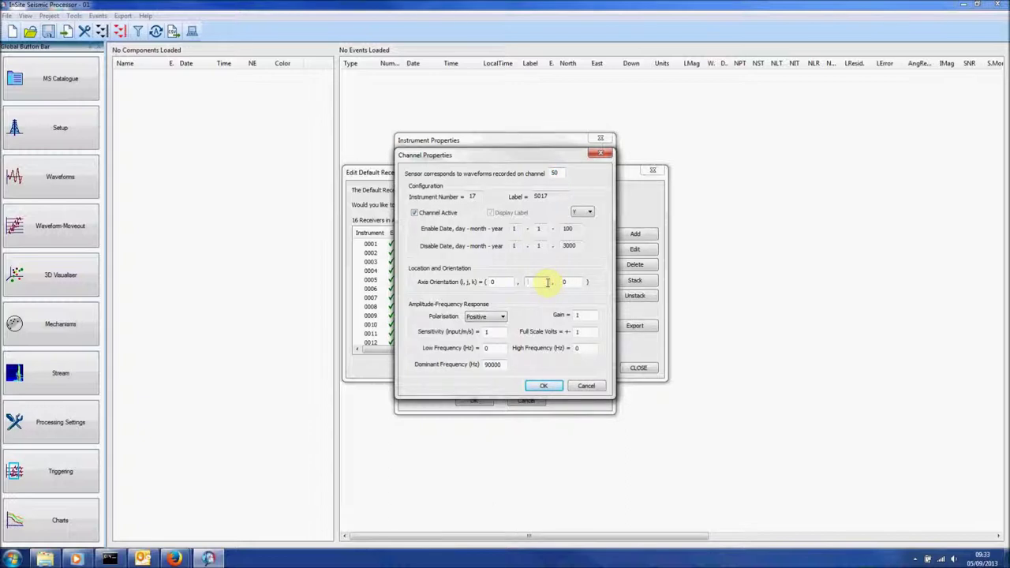
type("1")
left_click(556, 387)
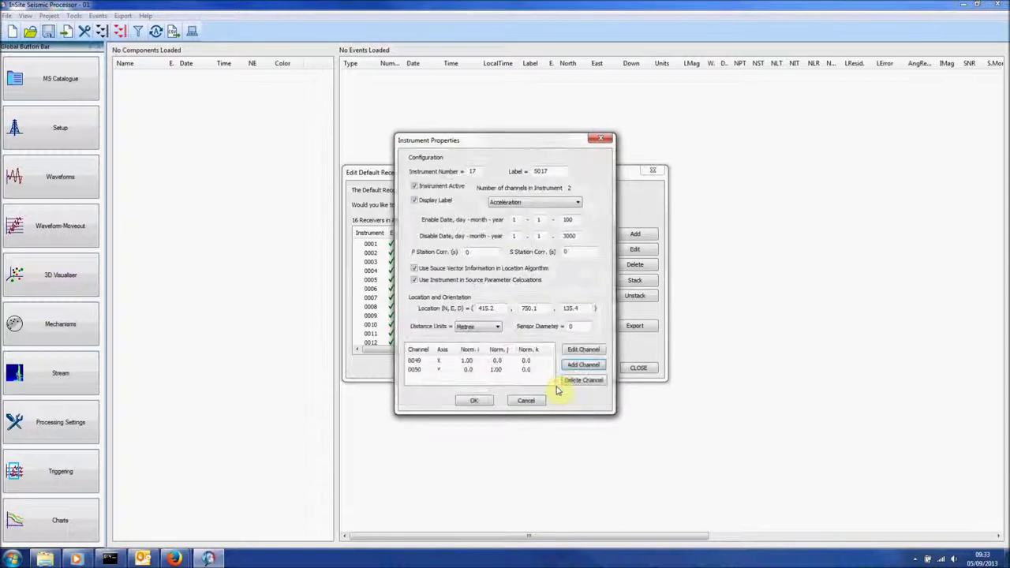
Add a third Z channel with k=1 and save receiver 17 into the array.
left_click(600, 367)
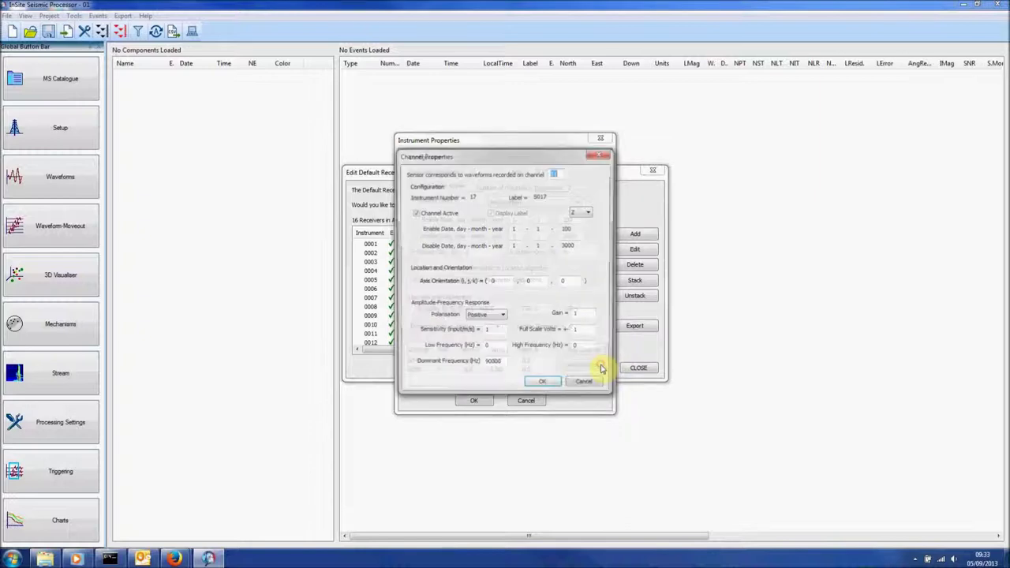
left_click(580, 282)
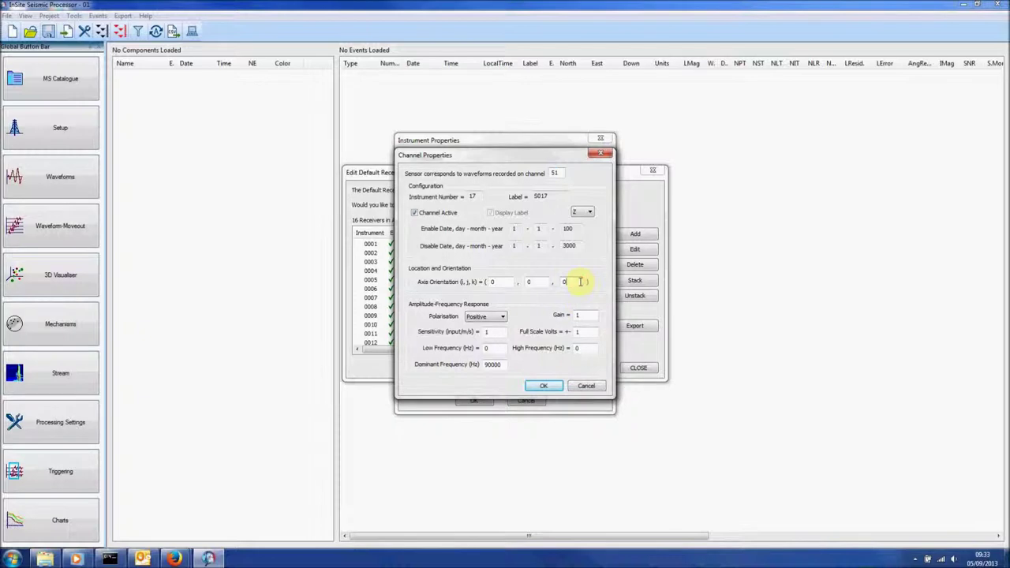
type("1")
left_click(545, 385)
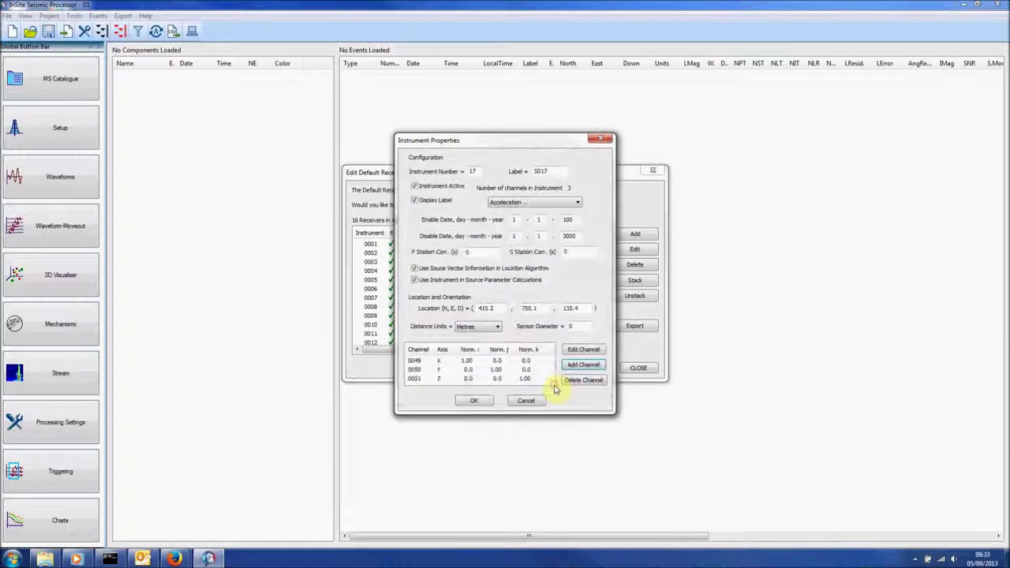
left_click(476, 401)
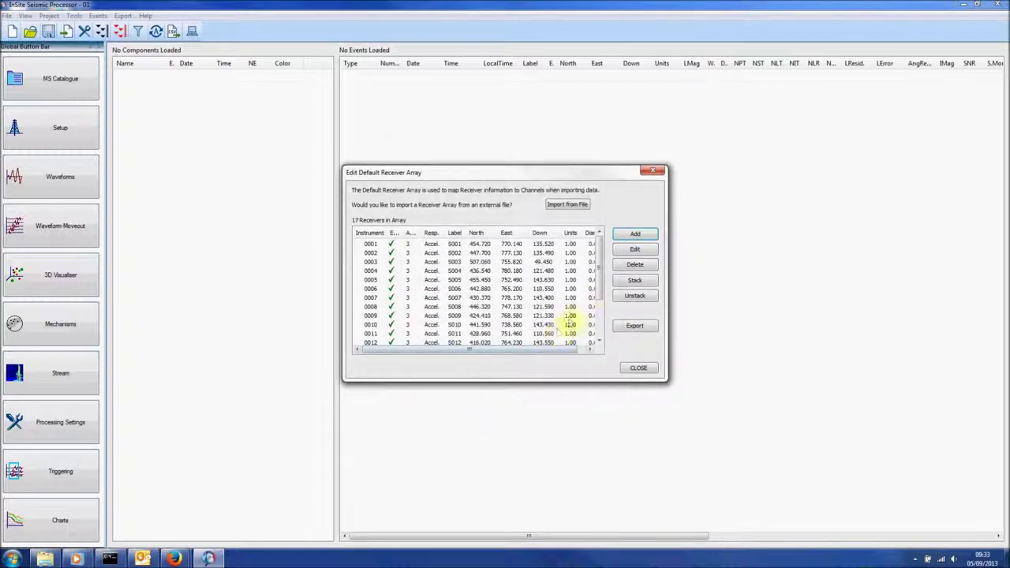
Export the 17-receiver array as a Queen's Format .SEN file named 'new' in 01_Introduction.
left_click_drag(602, 271, 598, 322)
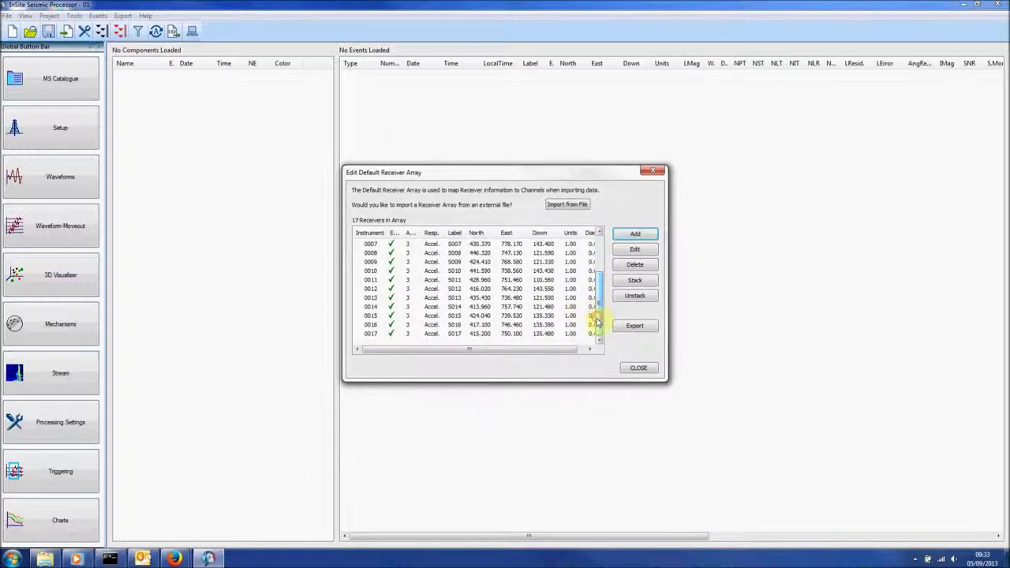
left_click(650, 327)
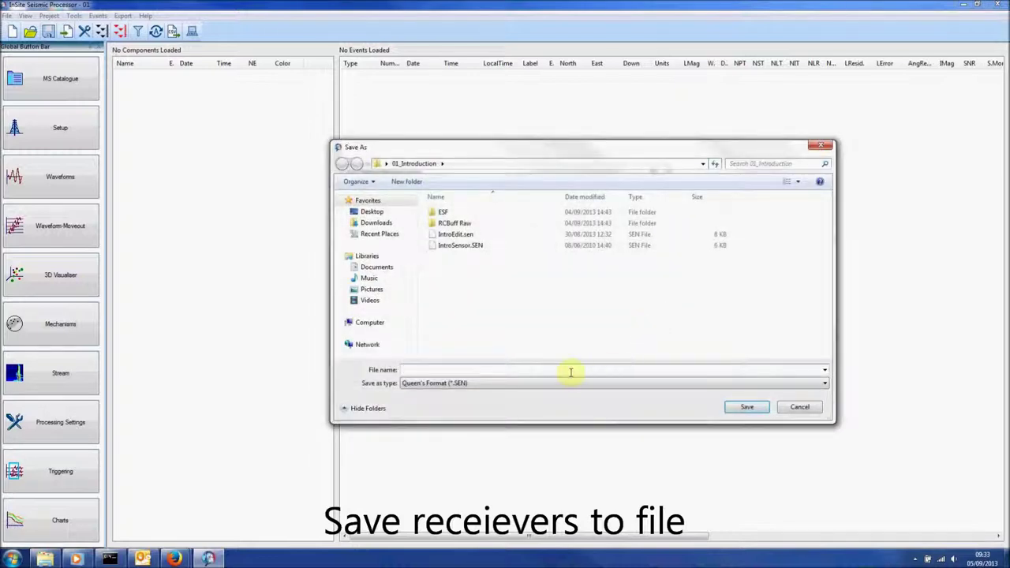
type("new")
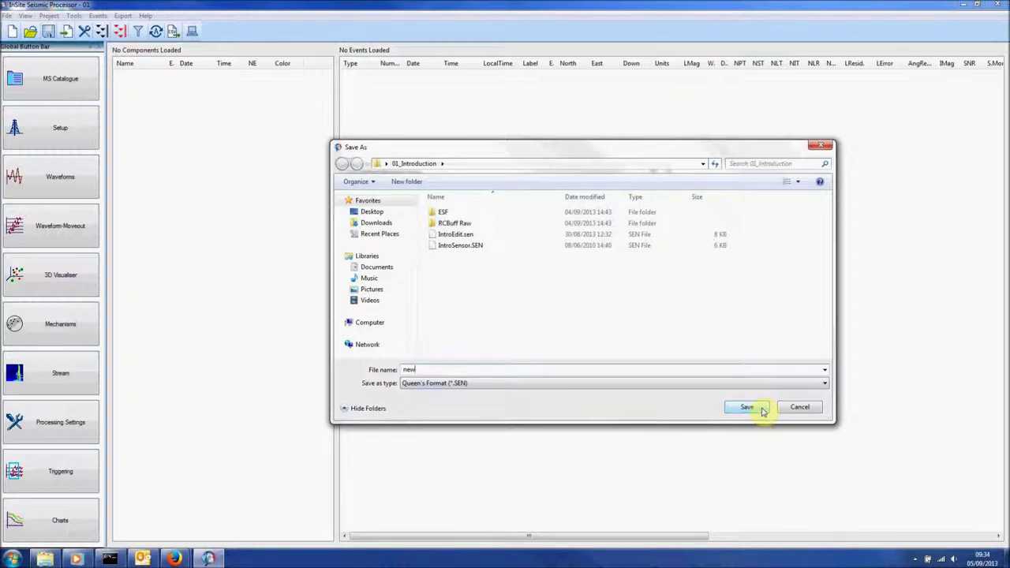
left_click(747, 407)
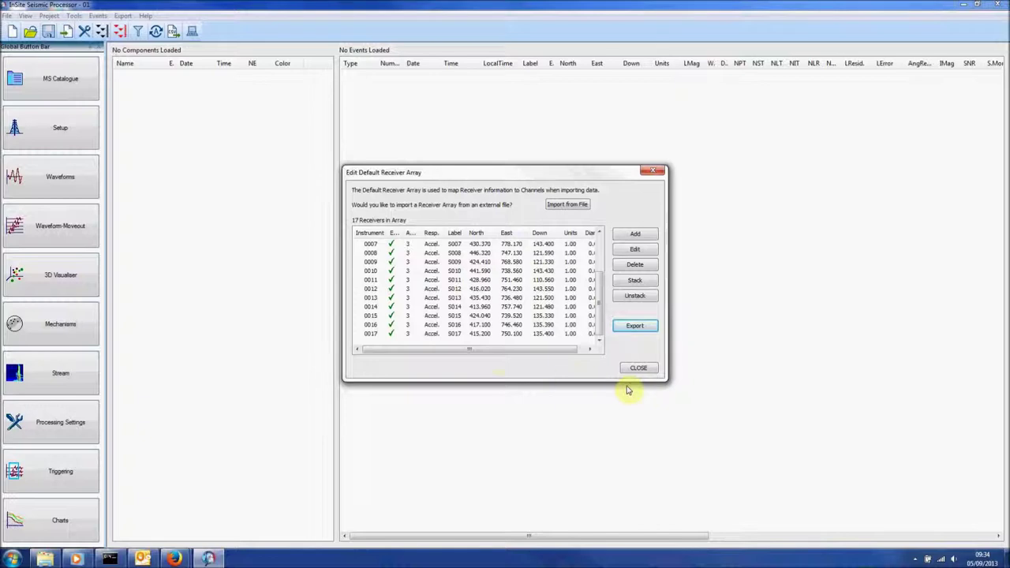
Delete receiver 0017, confirm the removal, and close the array editor.
left_click(469, 336)
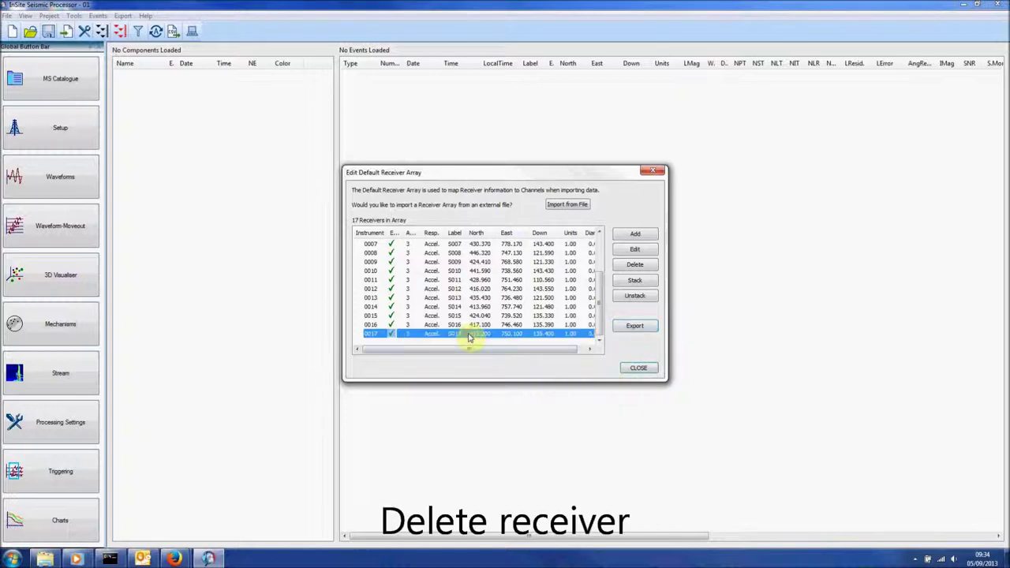
left_click(649, 267)
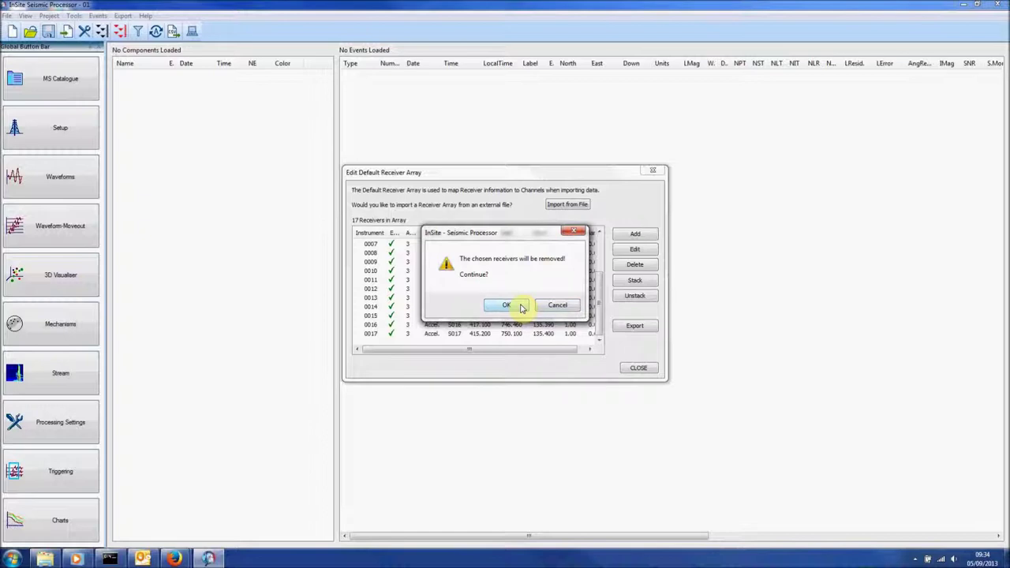
left_click(522, 308)
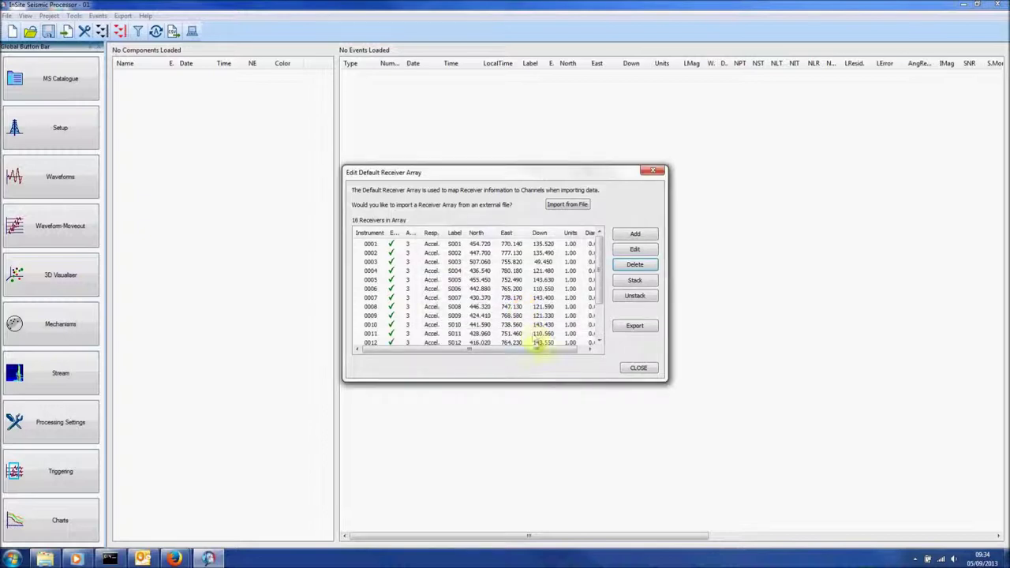
left_click(639, 368)
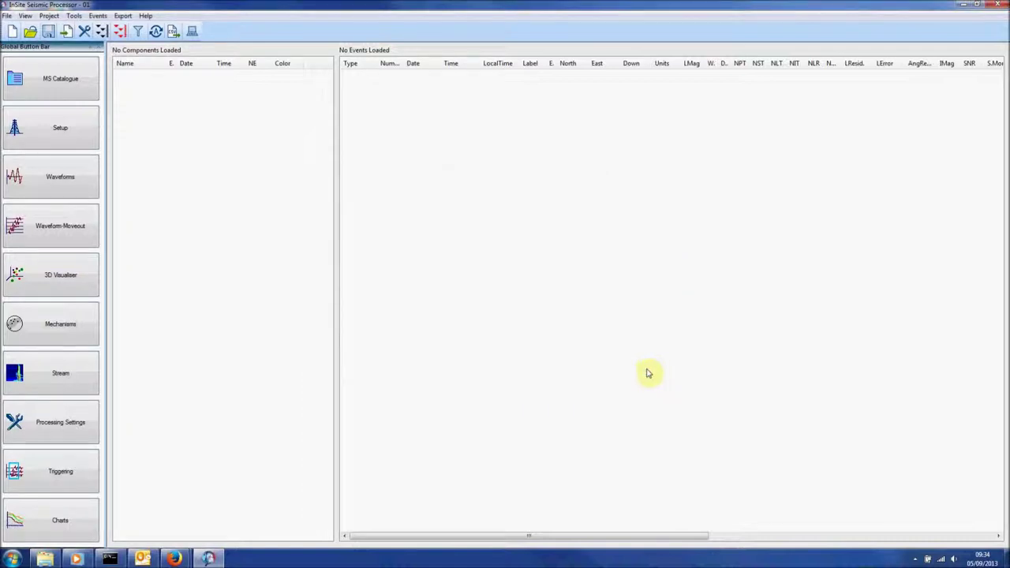
From the components panel, open Import and Manage Data and show the data-type format list.
right_click(226, 174)
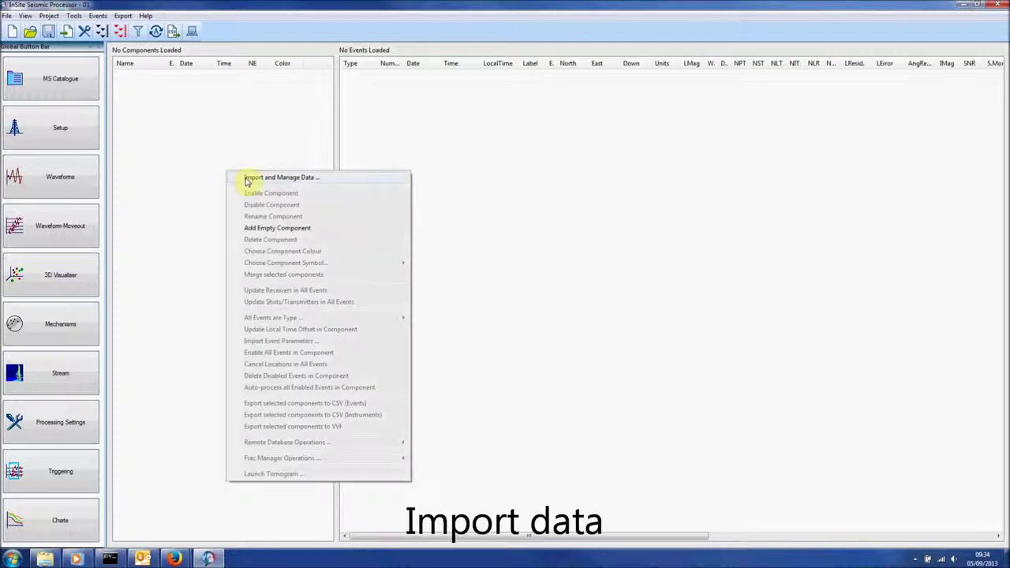
left_click(350, 180)
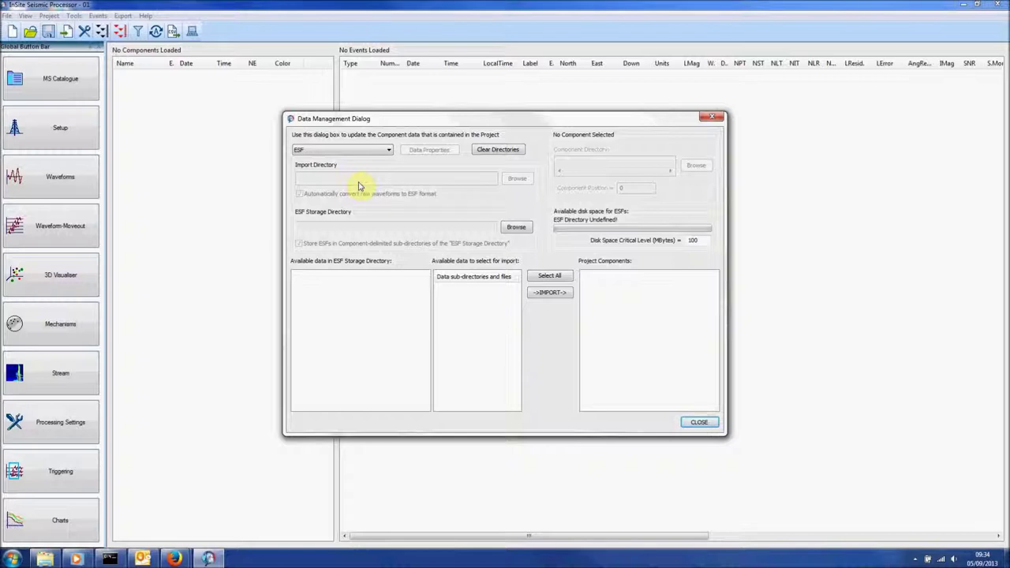
left_click(388, 152)
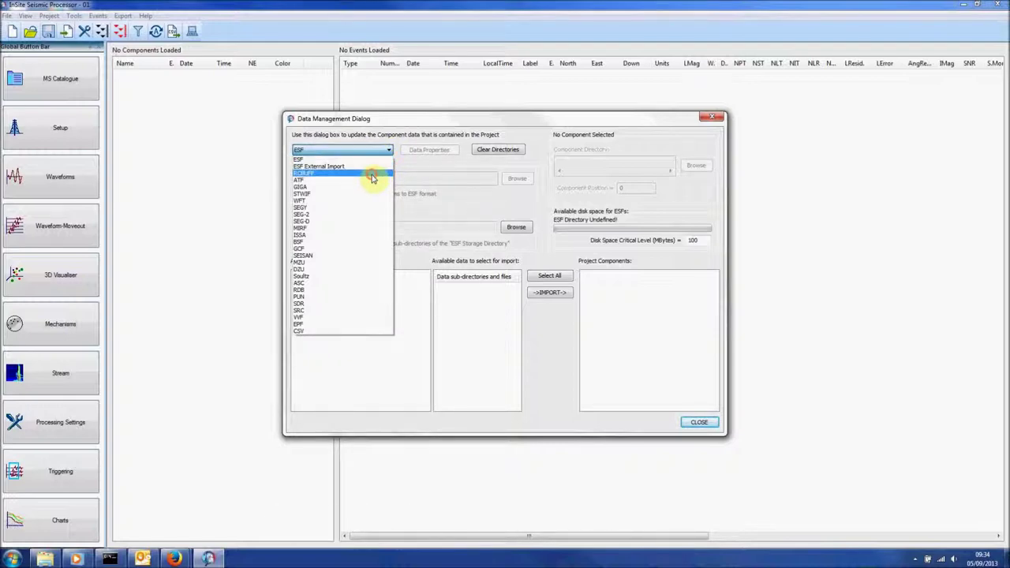
Set the import data type to RCBUFF using 16-bit Microseismic Files with the rcbuffnn.dat extension.
left_click(372, 174)
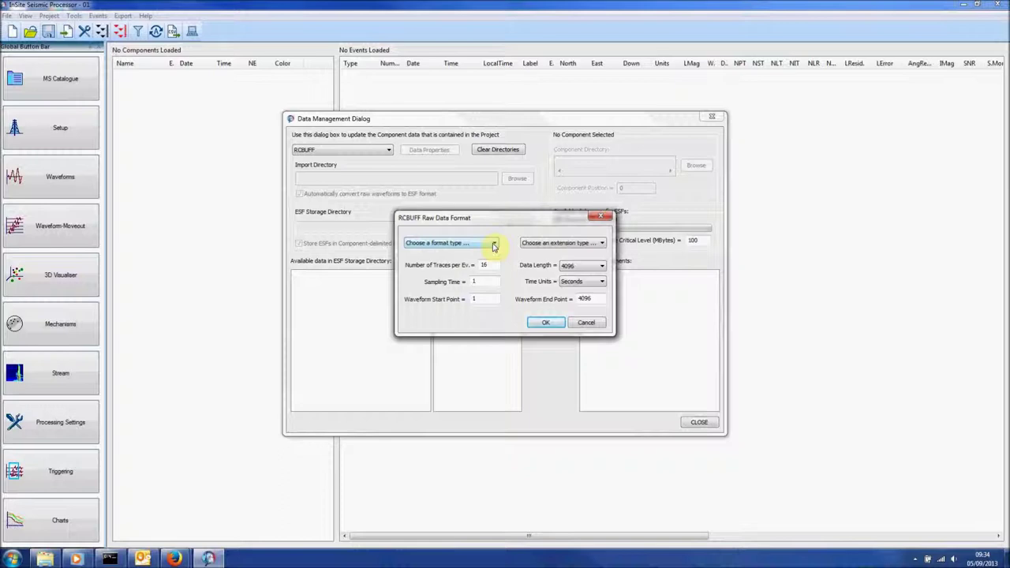
left_click(494, 247)
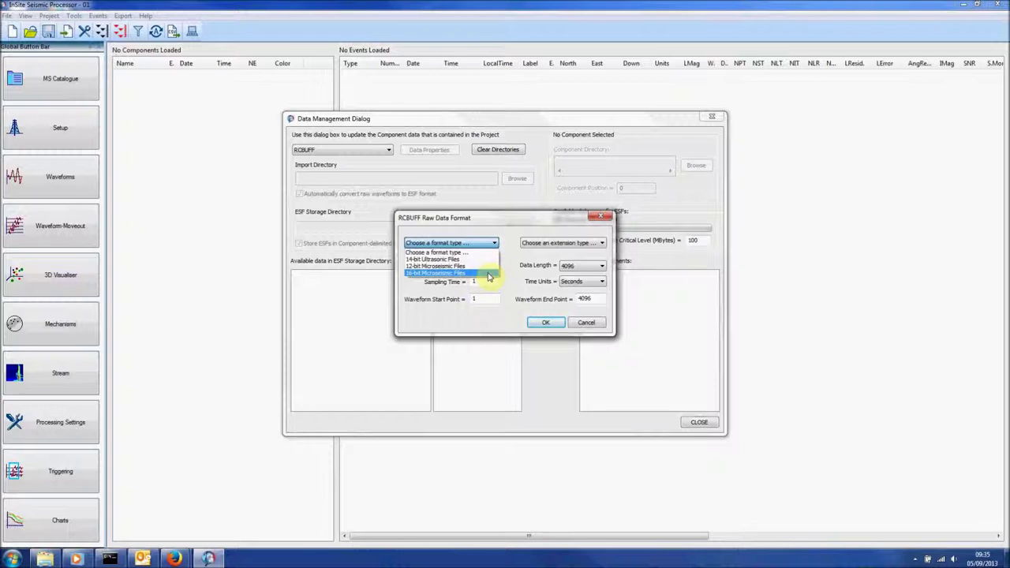
left_click(488, 273)
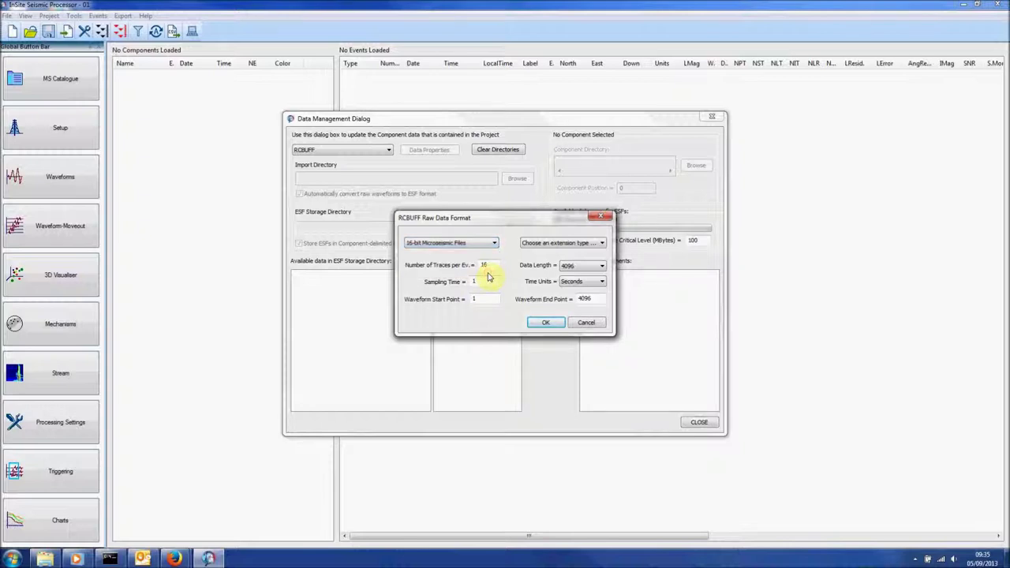
left_click(600, 243)
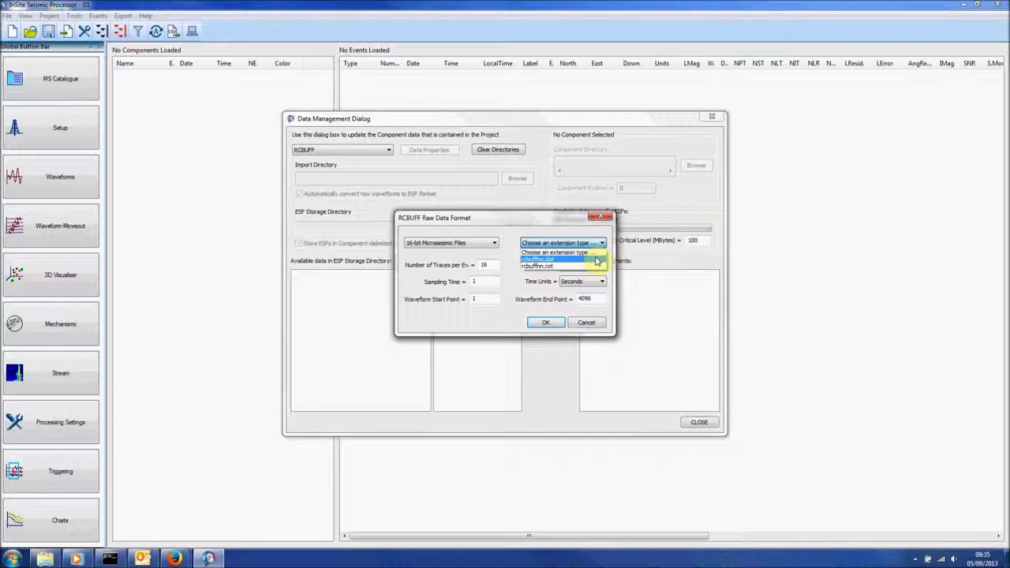
left_click(598, 260)
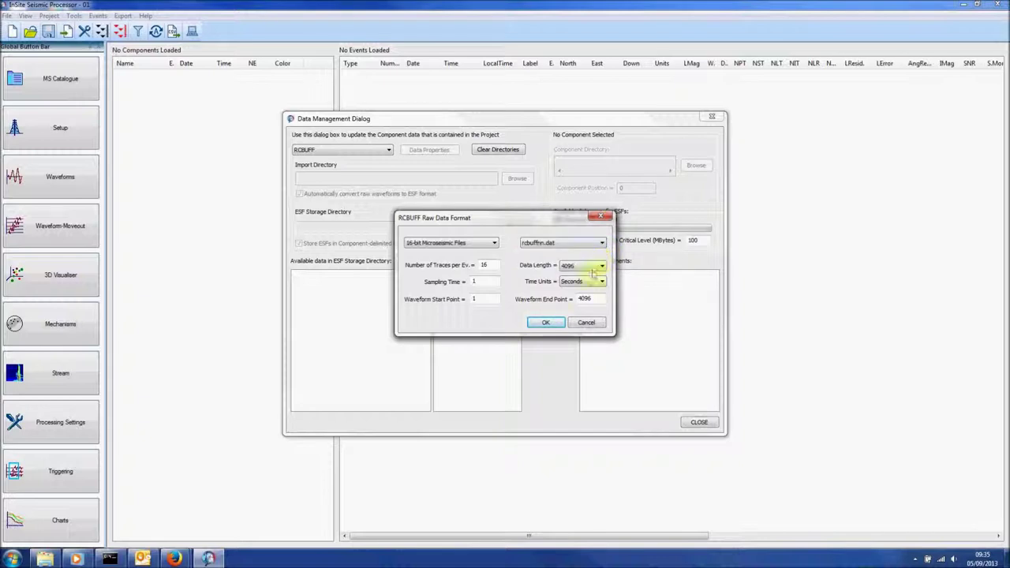
left_click(557, 324)
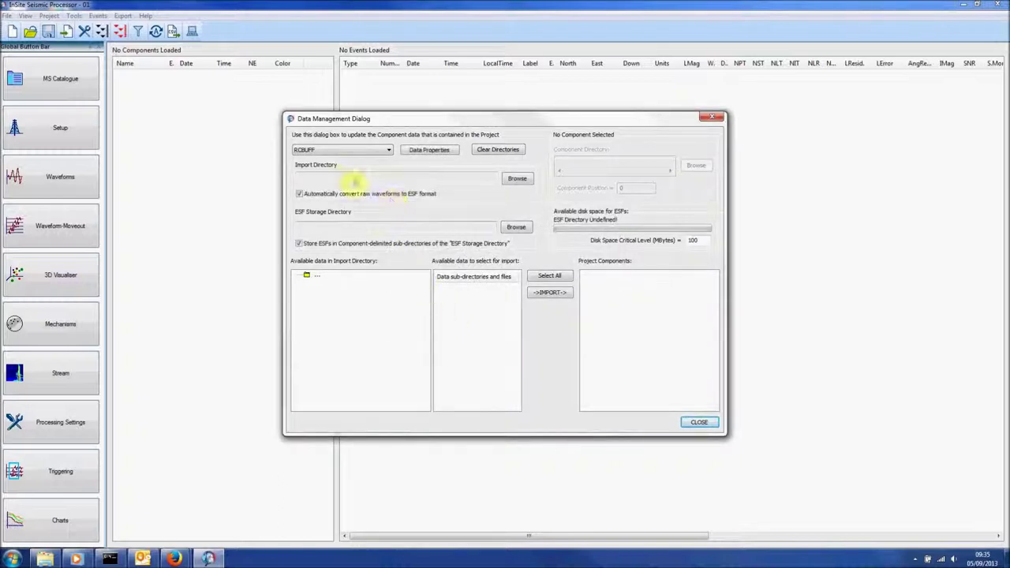
Set the import directory to the 01_Introduction\RCBuff Raw folder.
left_click(517, 179)
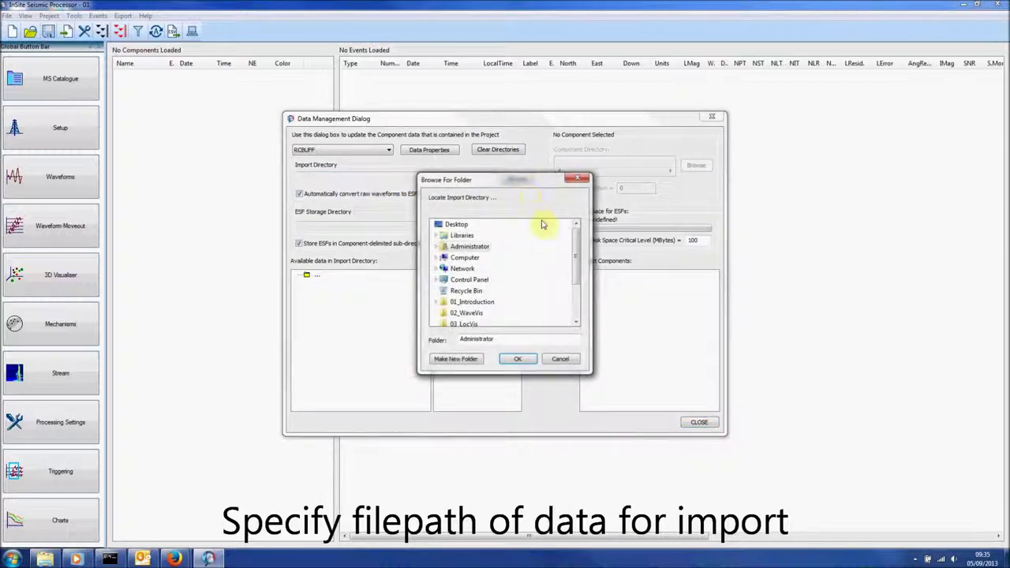
left_click_drag(576, 243, 577, 277)
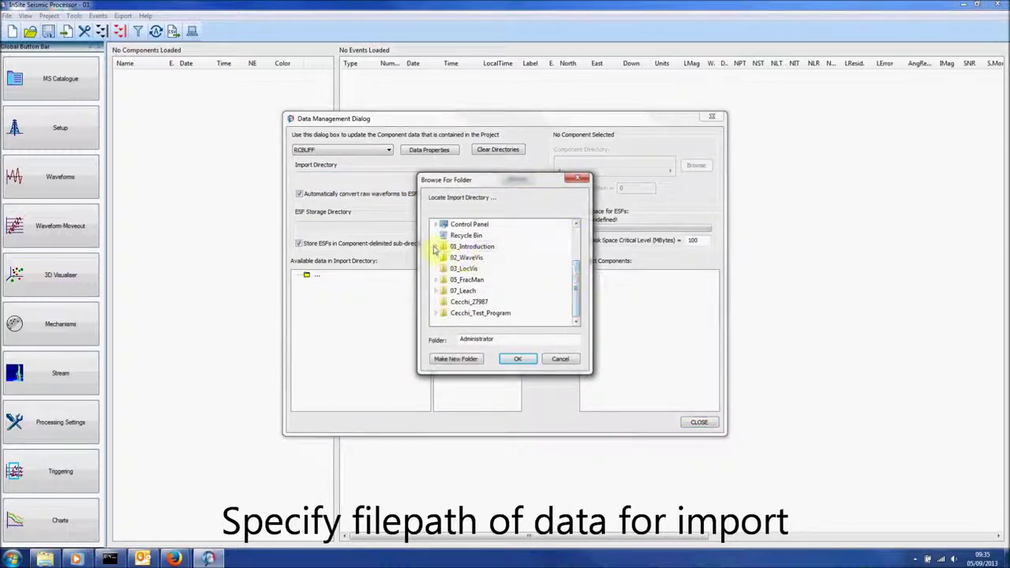
left_click(435, 248)
left_click(472, 268)
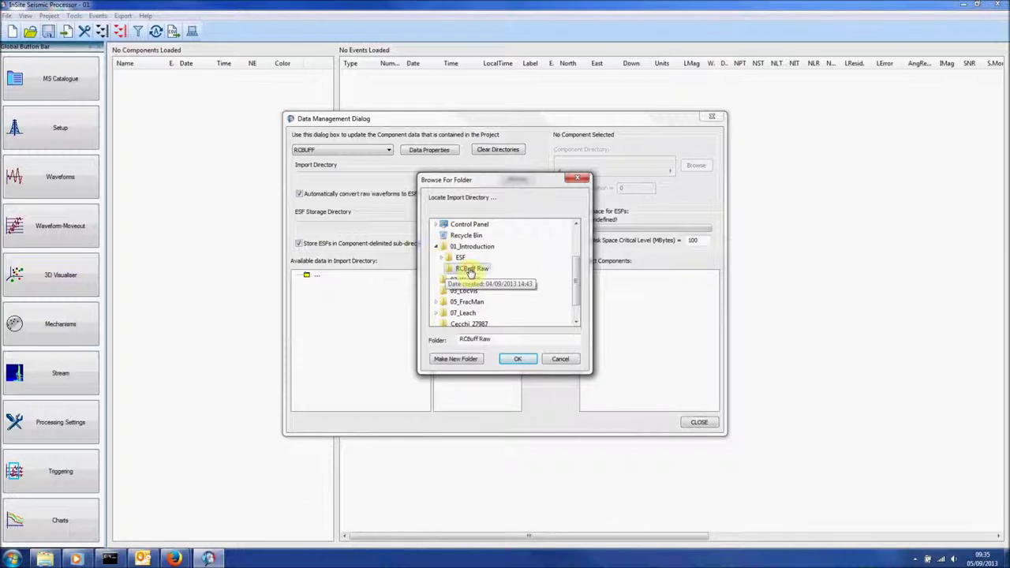
left_click(534, 361)
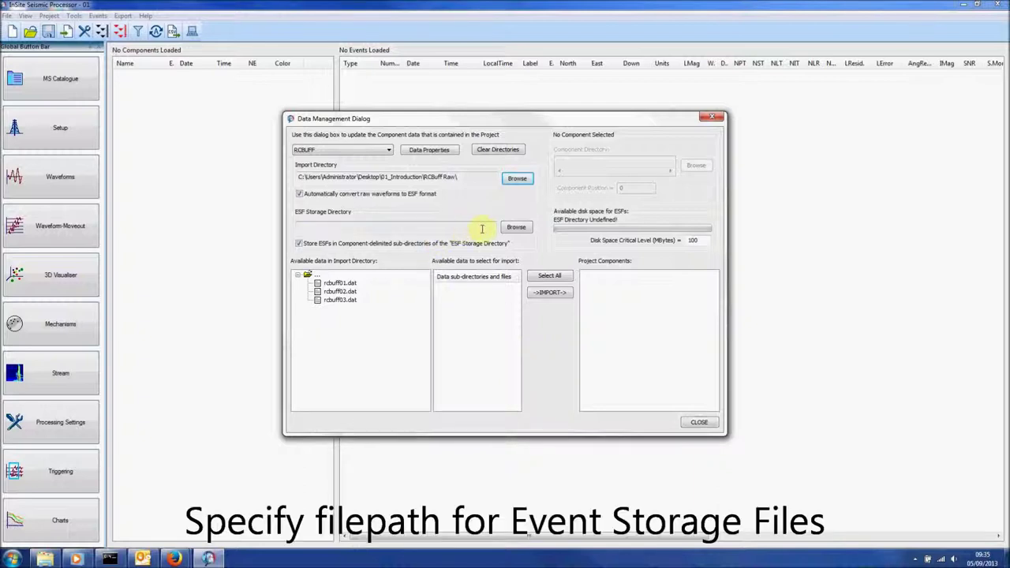
Store ESF files in a new ESF1 folder created under 01_Introduction.
left_click(519, 227)
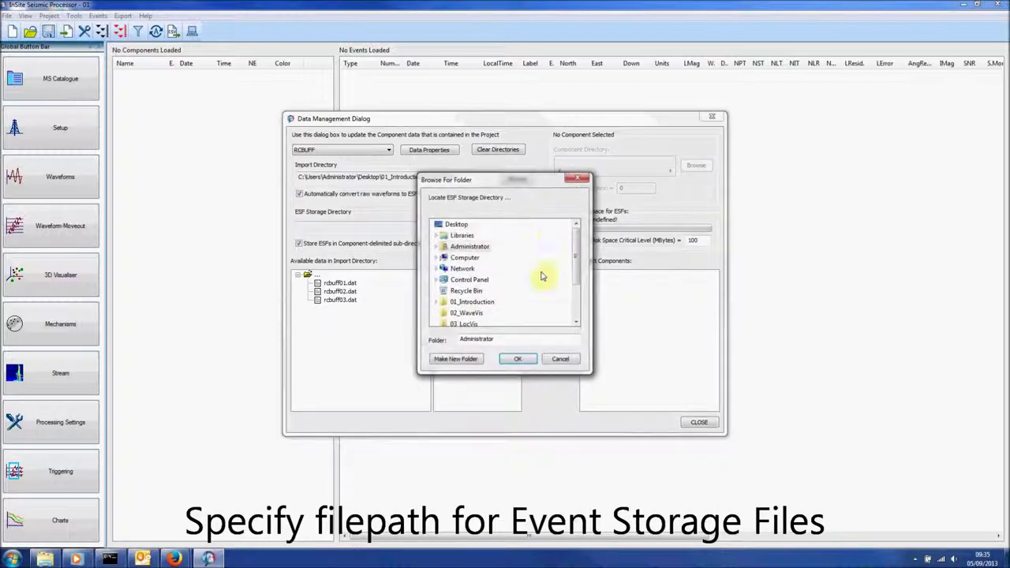
left_click(437, 303)
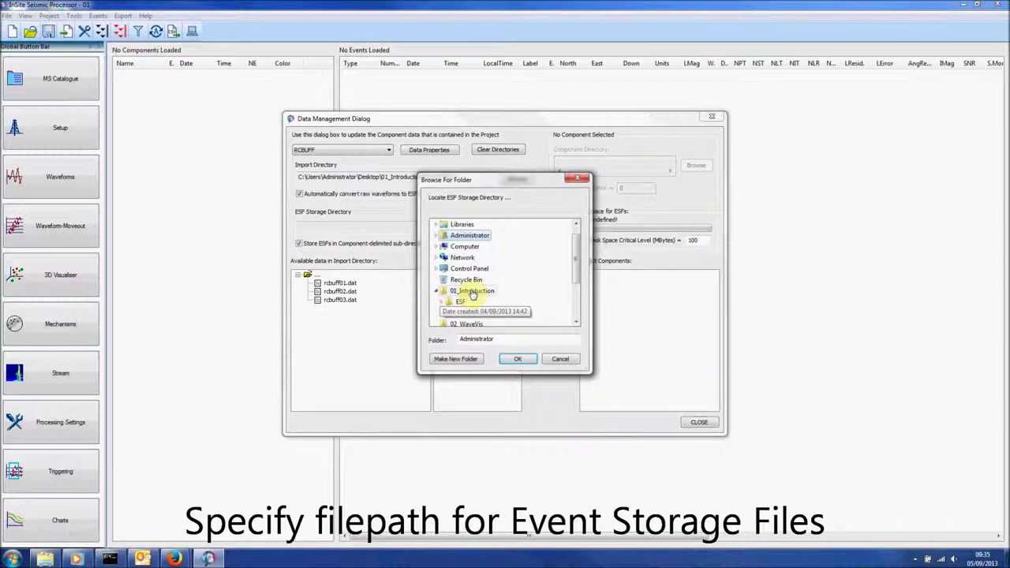
left_click(472, 292)
left_click(453, 358)
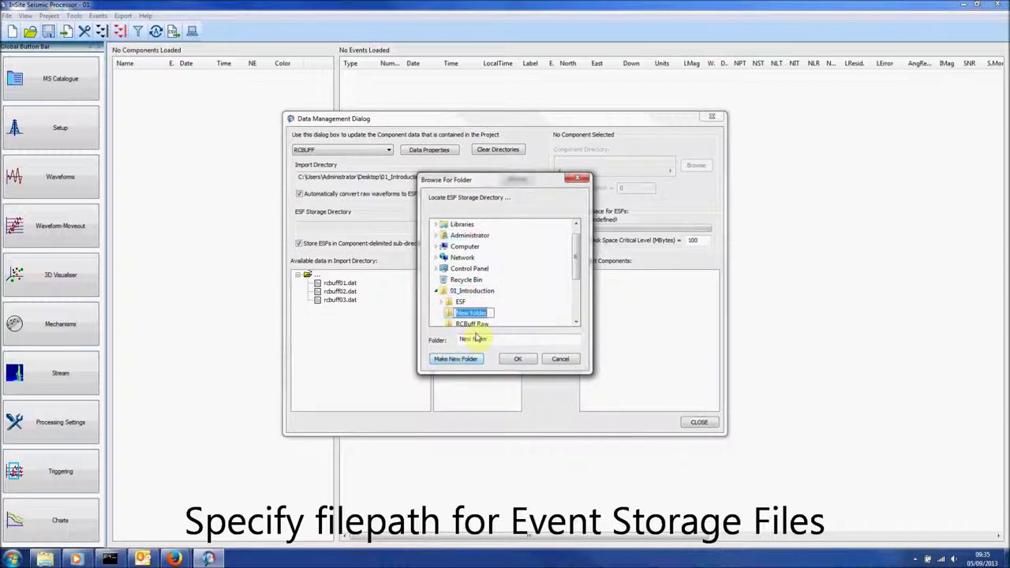
type("ESF")
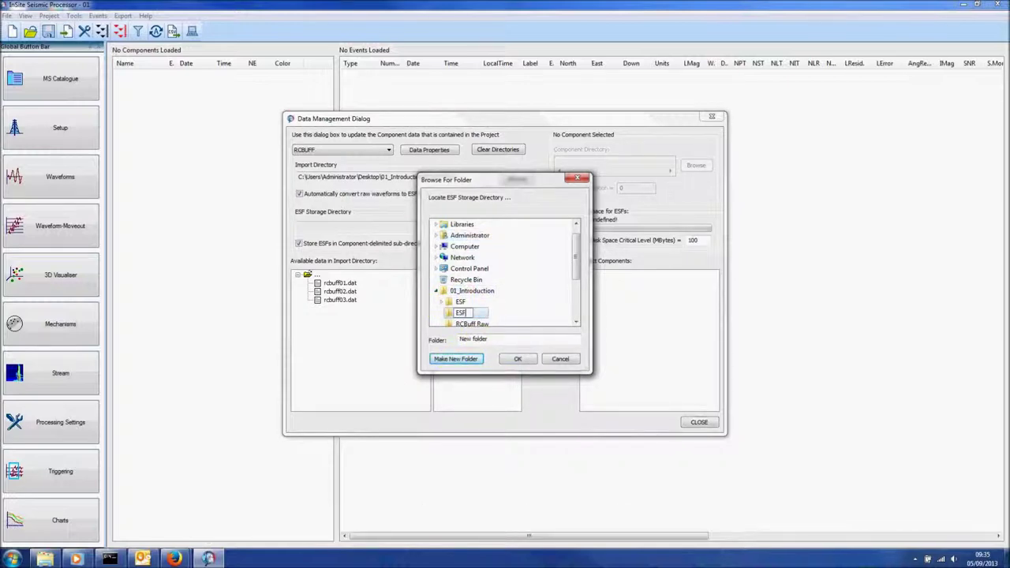
type("1")
left_click(473, 292)
left_click(462, 312)
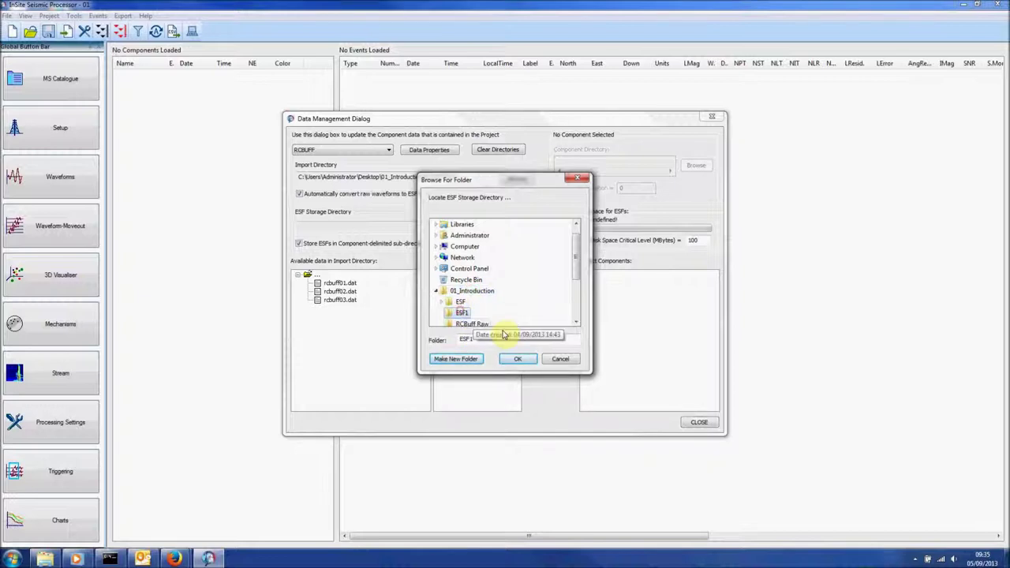
left_click(527, 360)
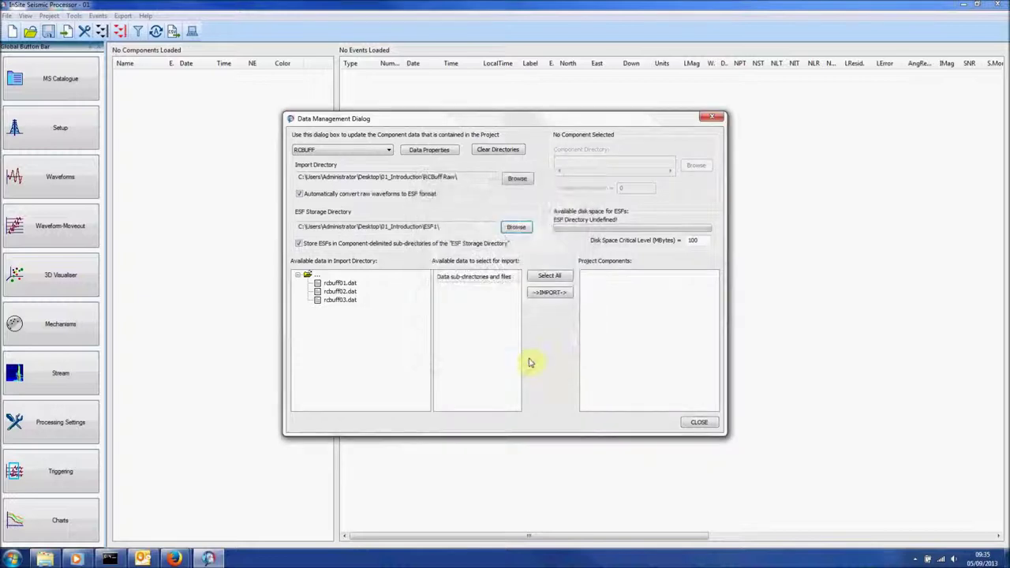
left_click(308, 274)
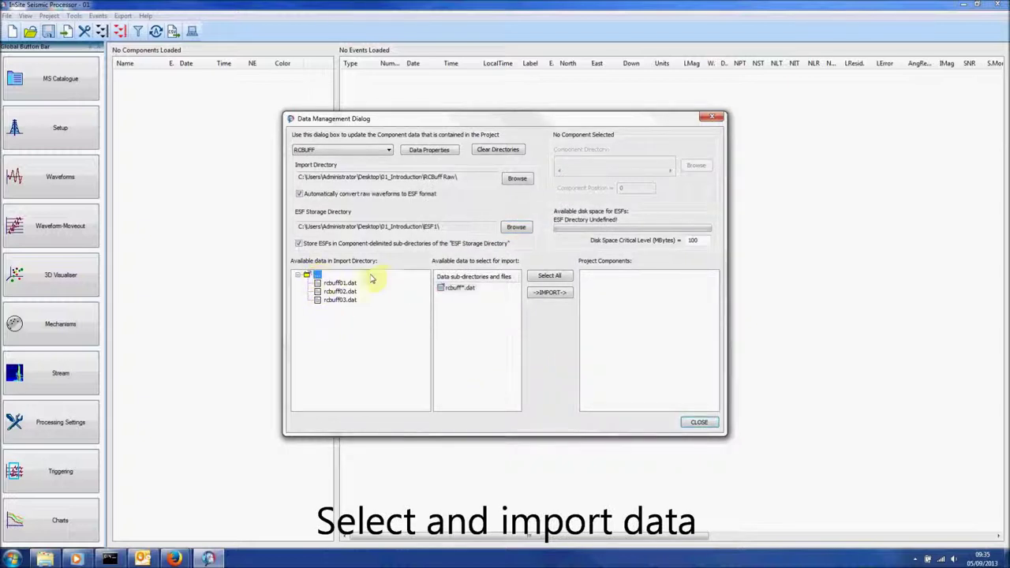
Import the rcbuff*.dat files into a 30-event rcbuff raw component, then close Data Management.
left_click(456, 289)
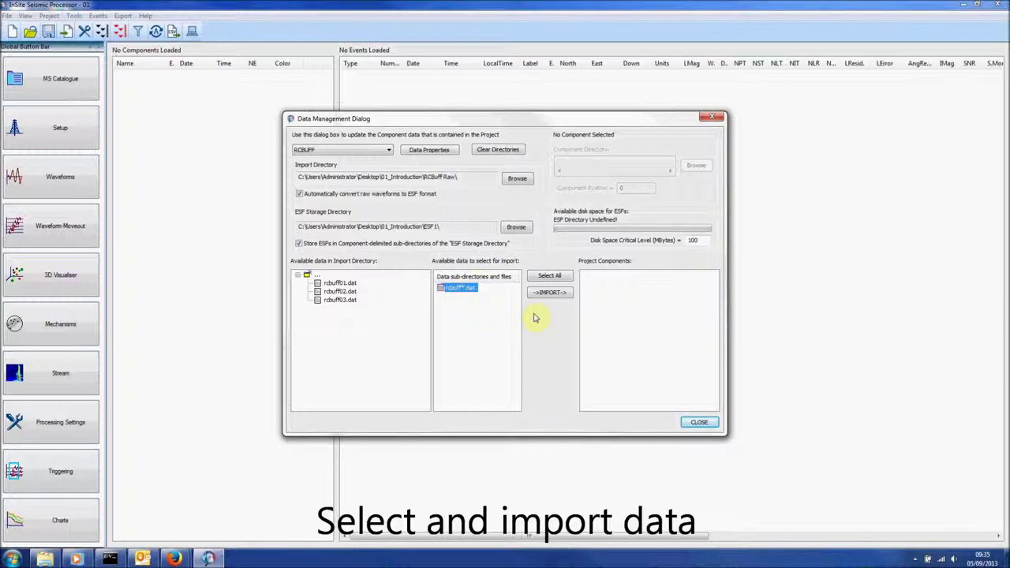
left_click(570, 294)
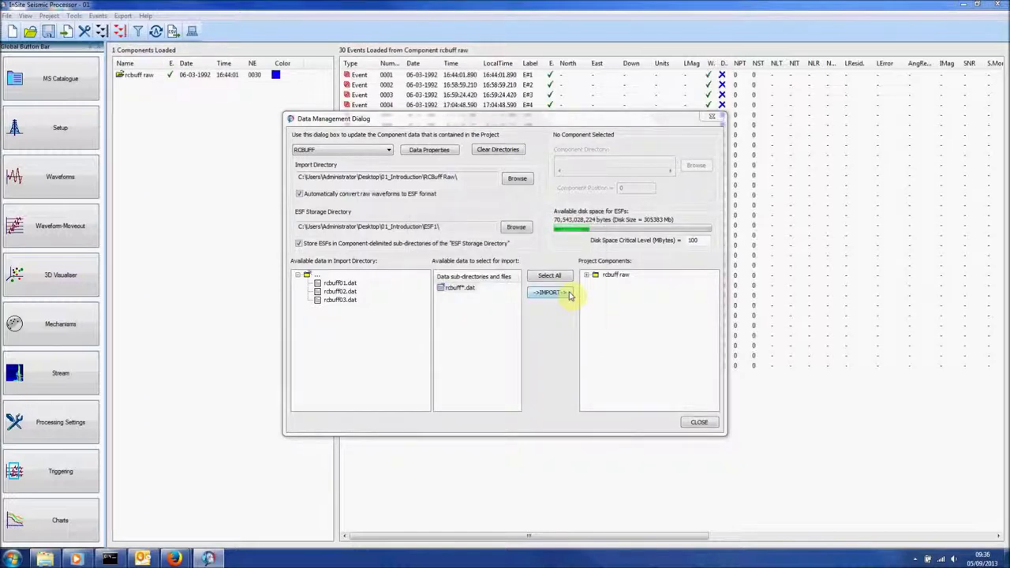
left_click(705, 423)
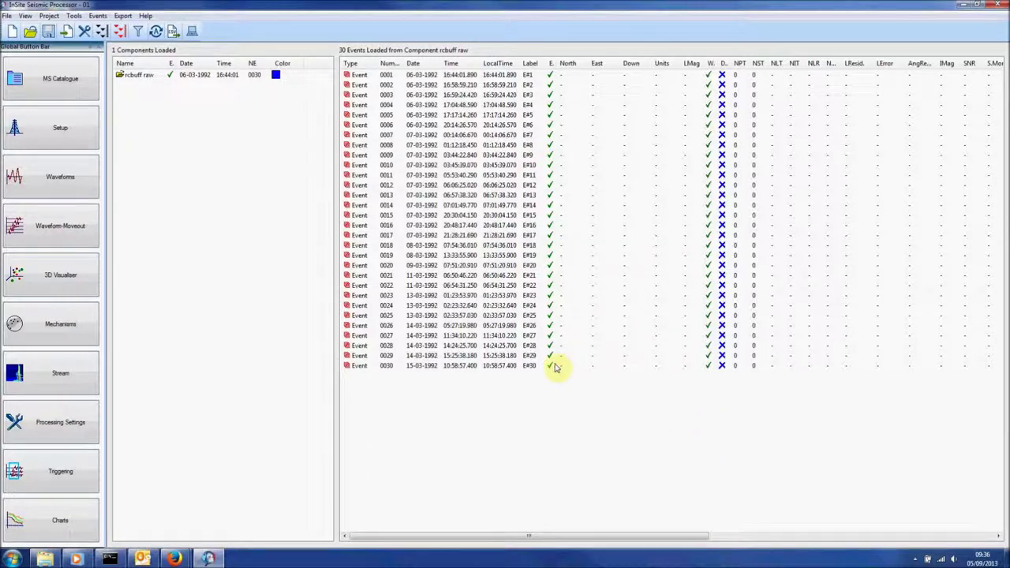
Display event 0002's waveforms in the Waveform Visualiser with one panel per trace.
right_click(430, 86)
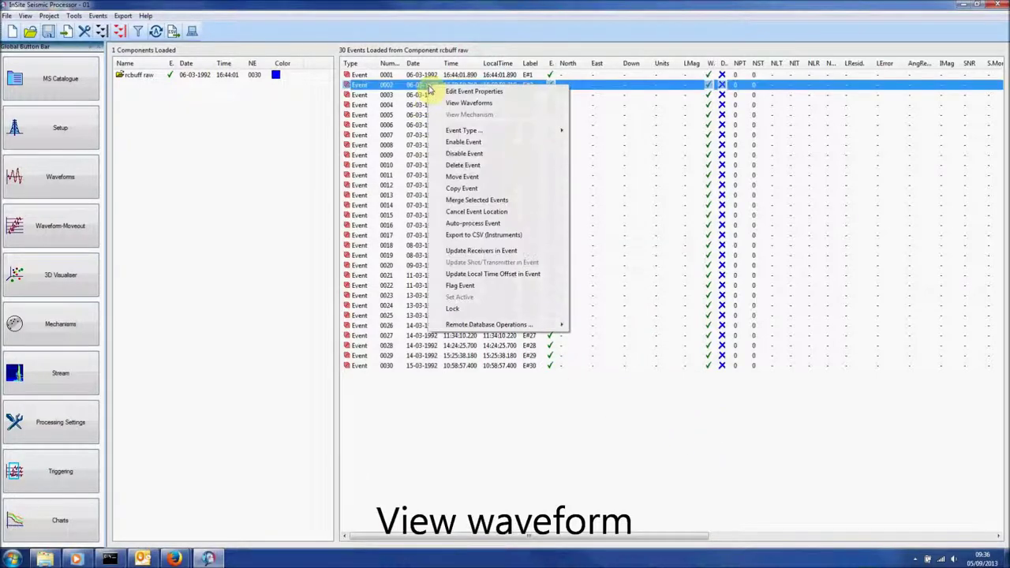
left_click(514, 106)
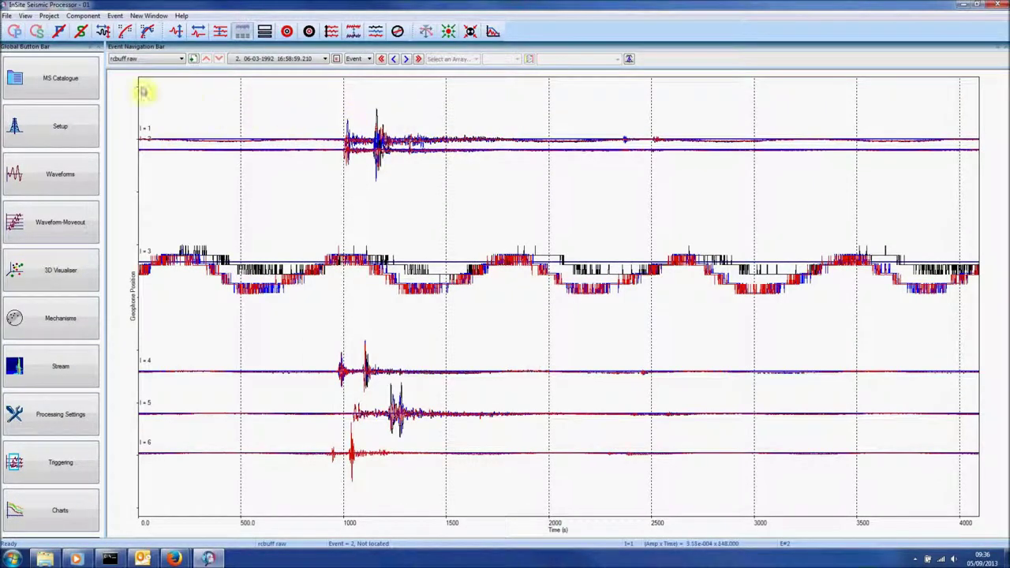
left_click(25, 15)
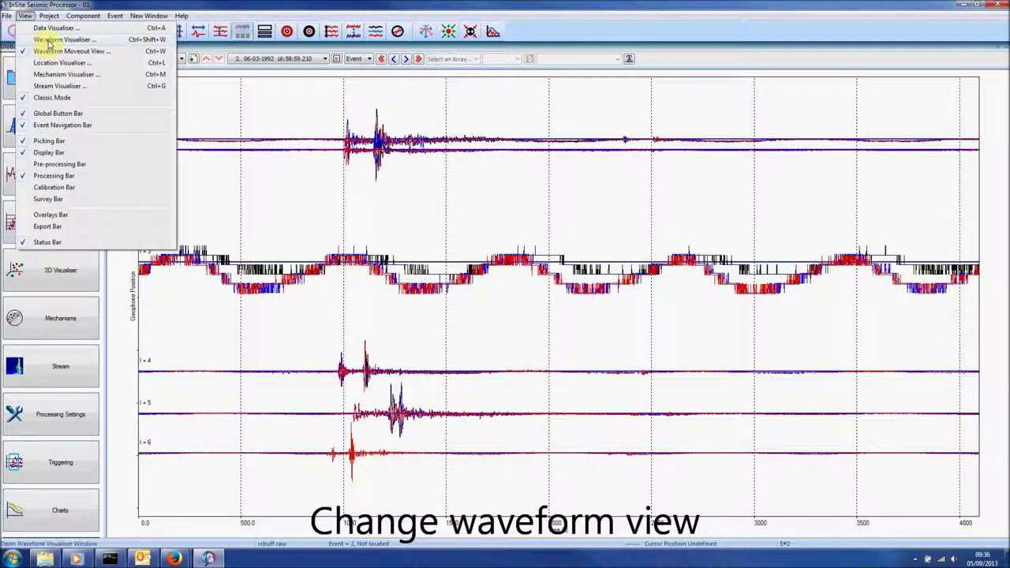
left_click(54, 39)
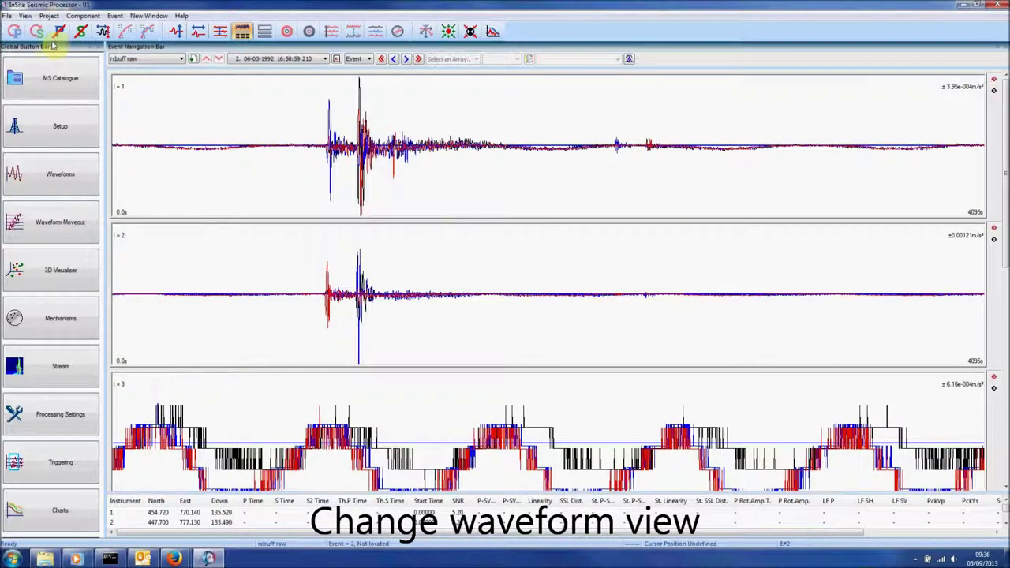
left_click(26, 15)
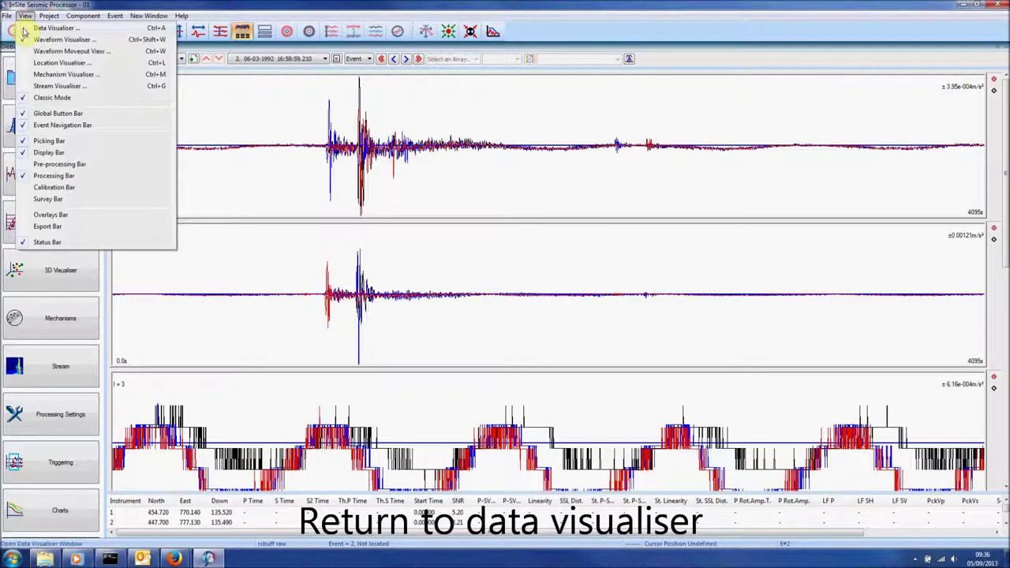
Switch back to the Data Visualiser event list and save the project.
left_click(109, 28)
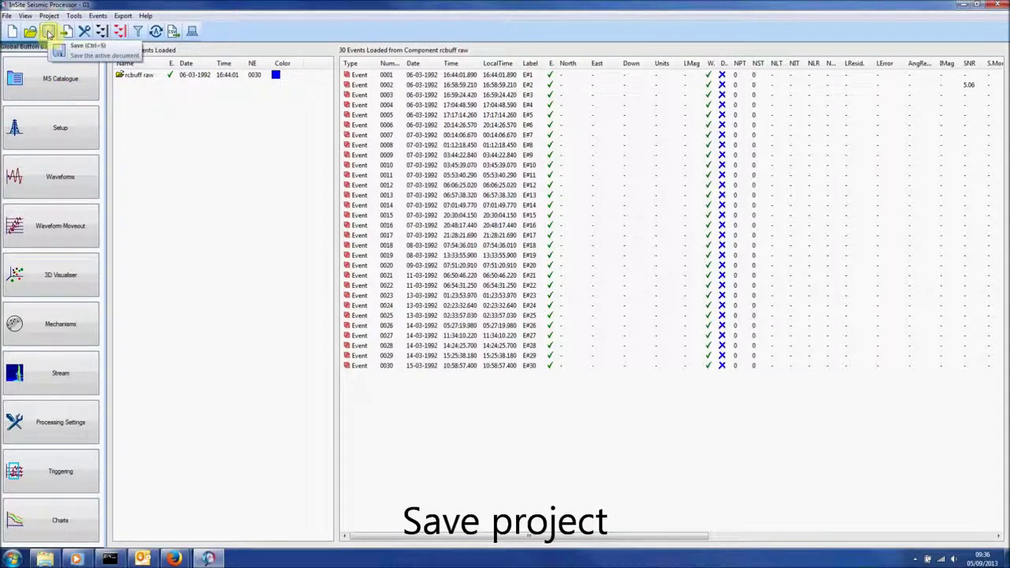
left_click(48, 33)
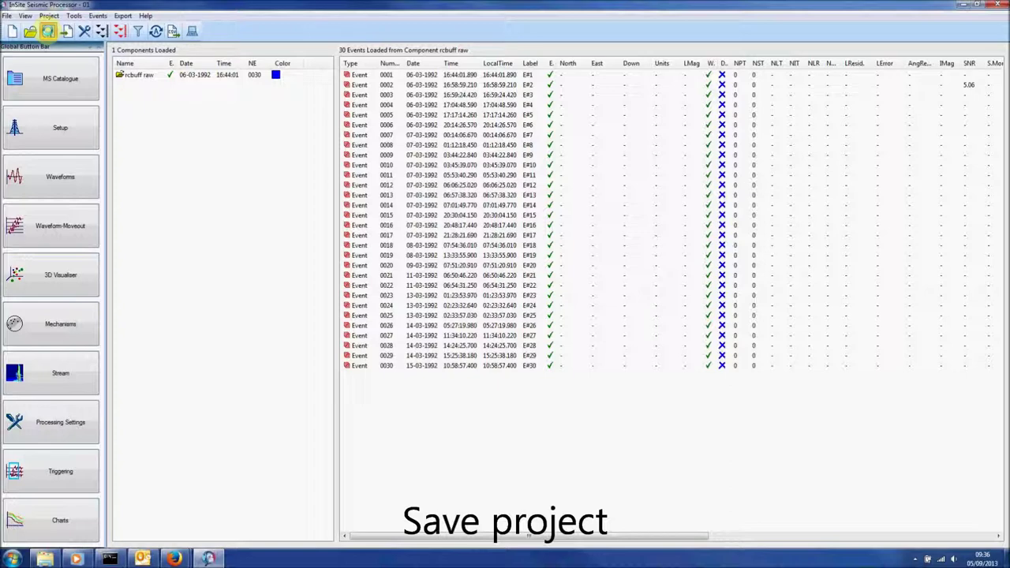